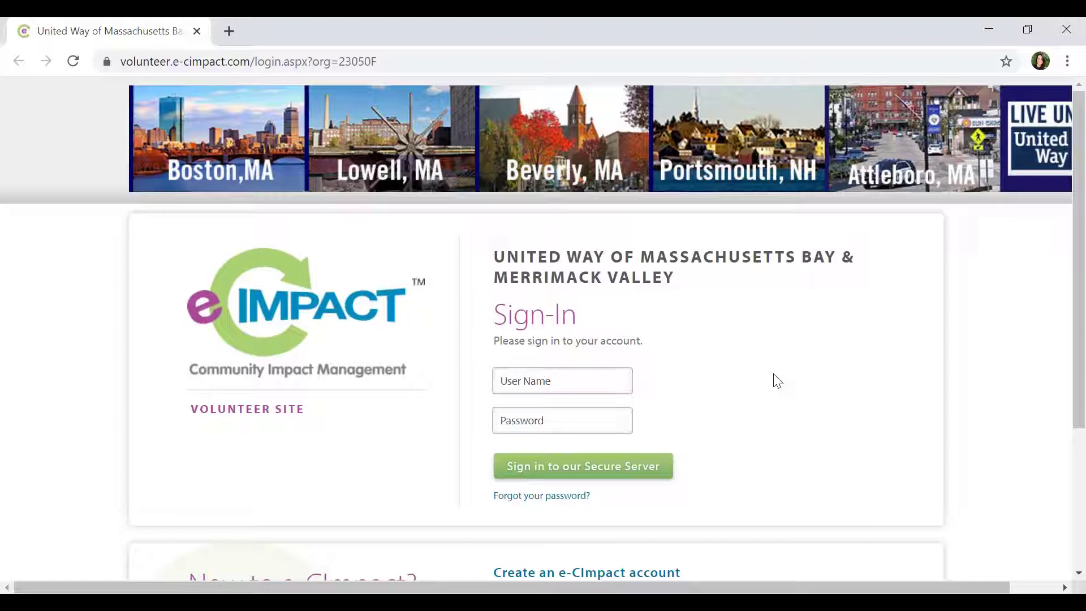
Sign in to the United Way volunteer site with the autofilled user name and the account password.
{"action": "left_click", "coordinate": [598, 378]}
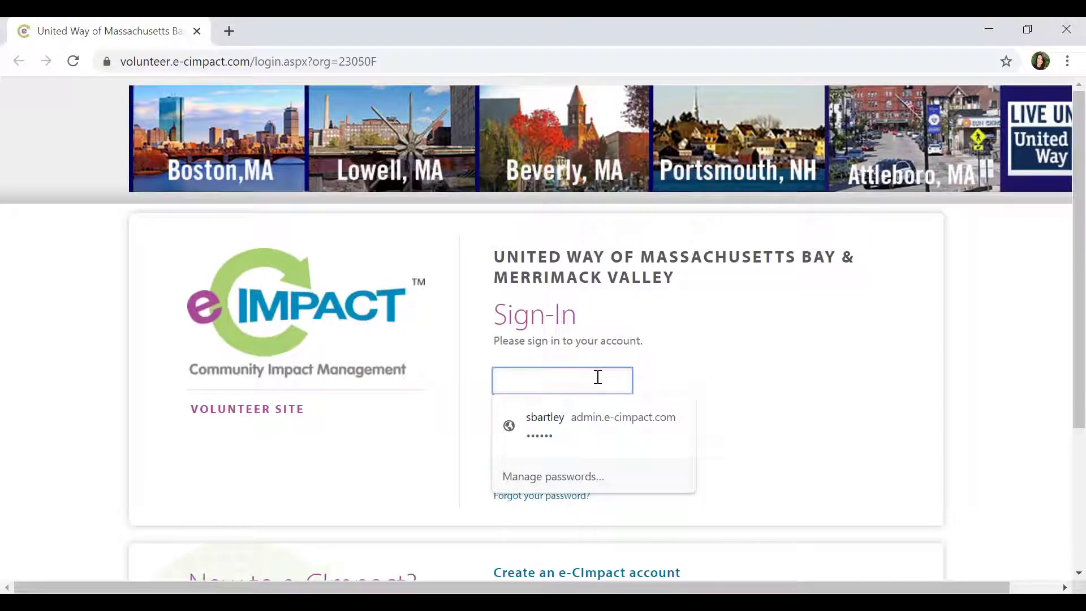
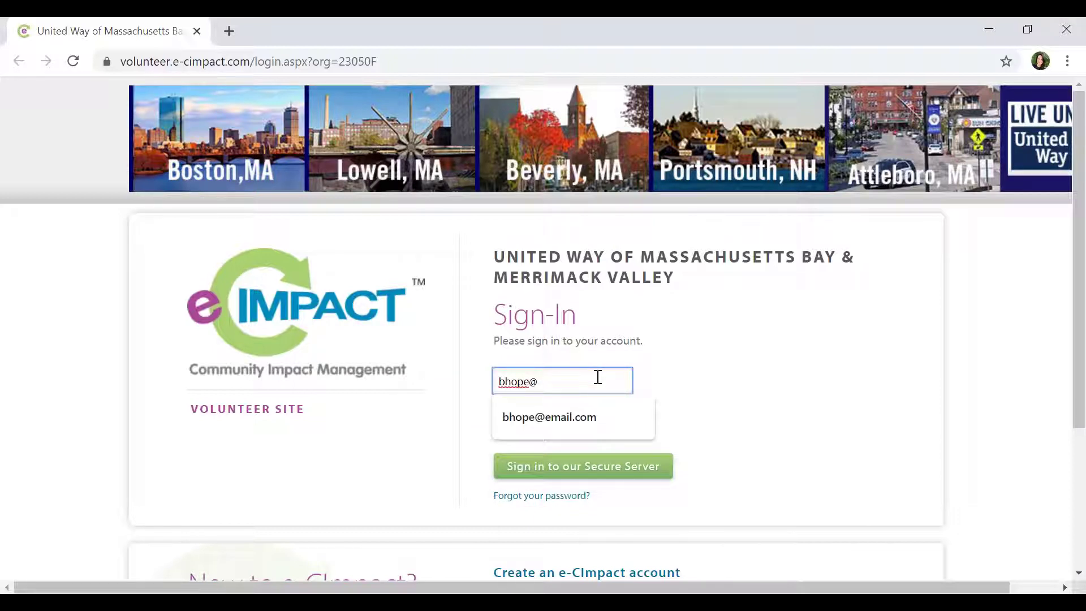
{"action": "key", "text": "Down"}
{"action": "key", "text": "Return"}
{"action": "key", "text": "Tab"}
{"action": "type", "text": "****"}
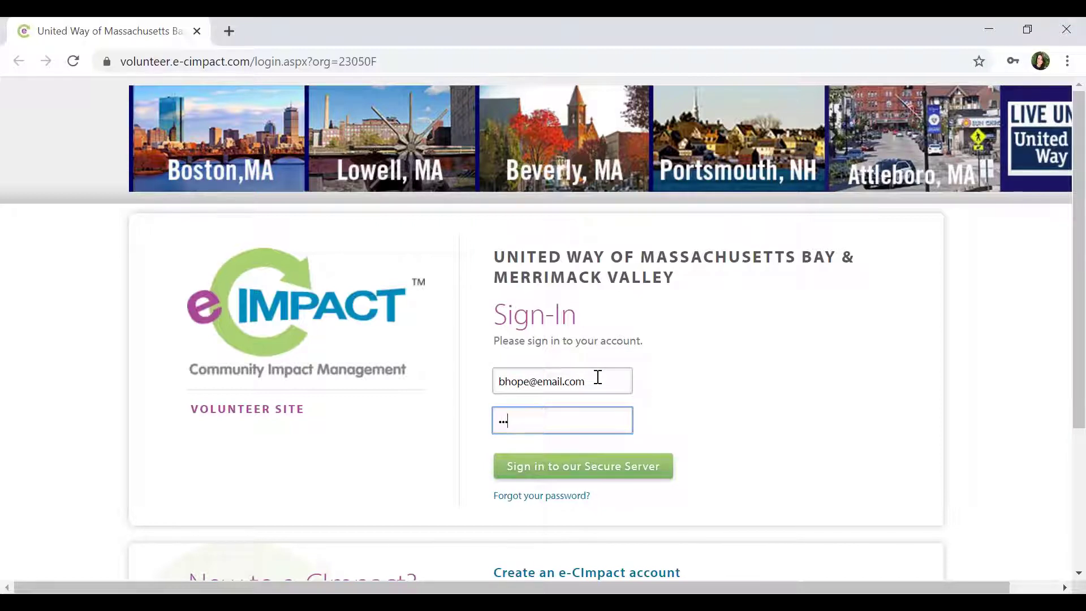
{"action": "type", "text": "**********"}
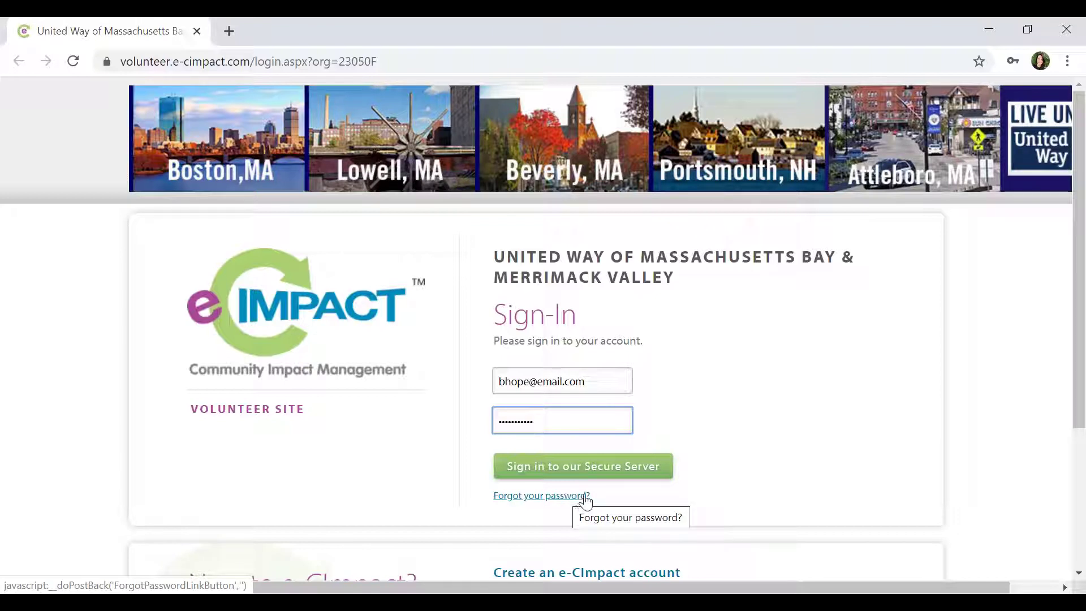
{"action": "left_click", "coordinate": [625, 471]}
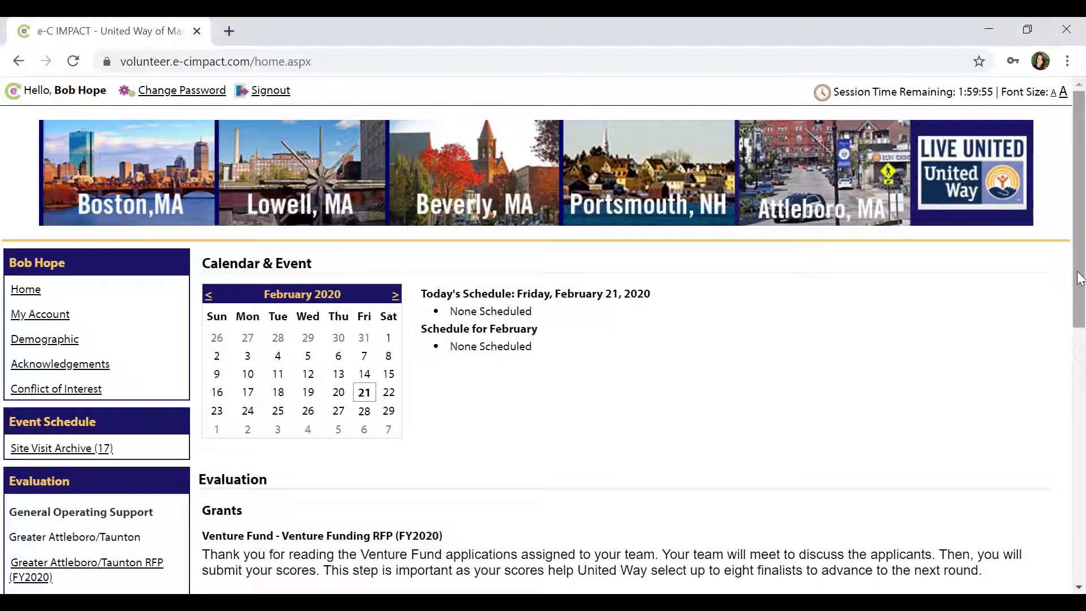
Start the Venture Fund evaluation and open the Venture Fund Review form PDF in a new tab.
{"action": "left_click_drag", "start_coordinate": [1079, 277], "coordinate": [1082, 393]}
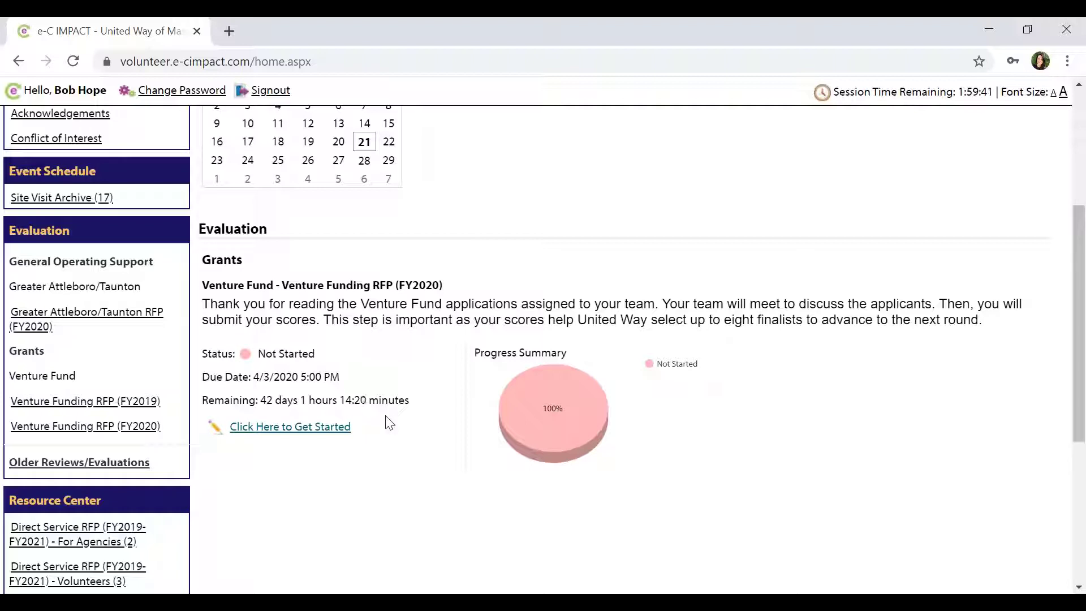
{"action": "left_click_drag", "start_coordinate": [253, 377], "coordinate": [345, 388]}
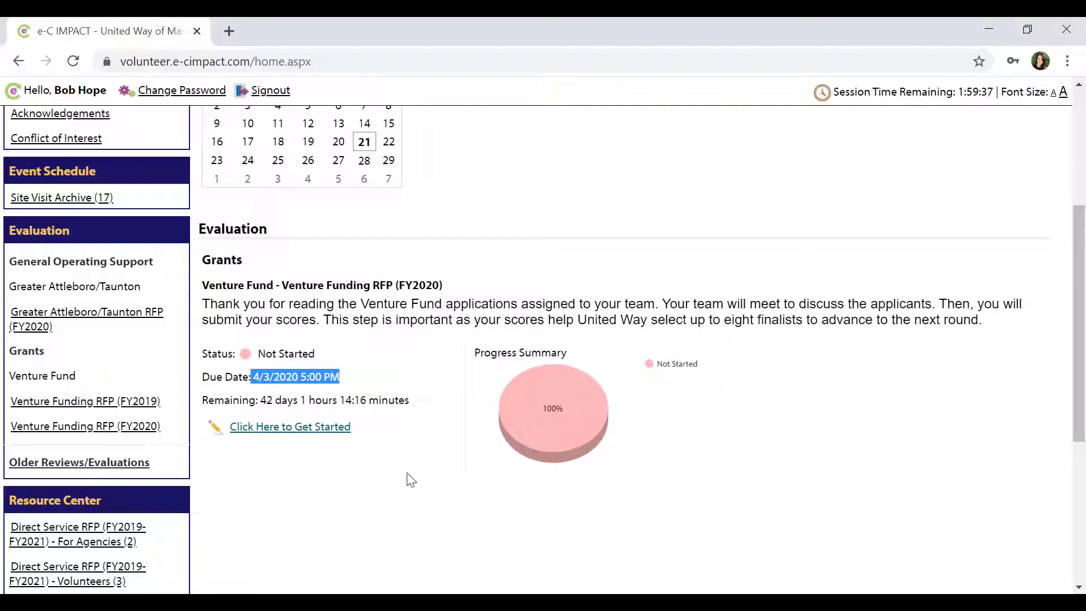
{"action": "left_click", "coordinate": [327, 432]}
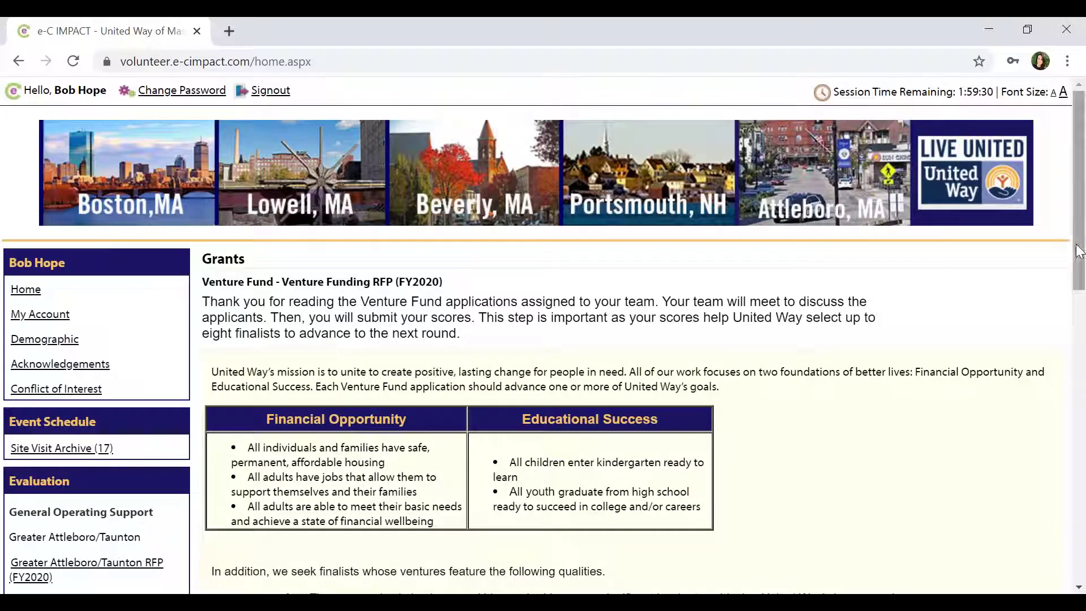
{"action": "left_click_drag", "start_coordinate": [1080, 251], "coordinate": [1073, 431]}
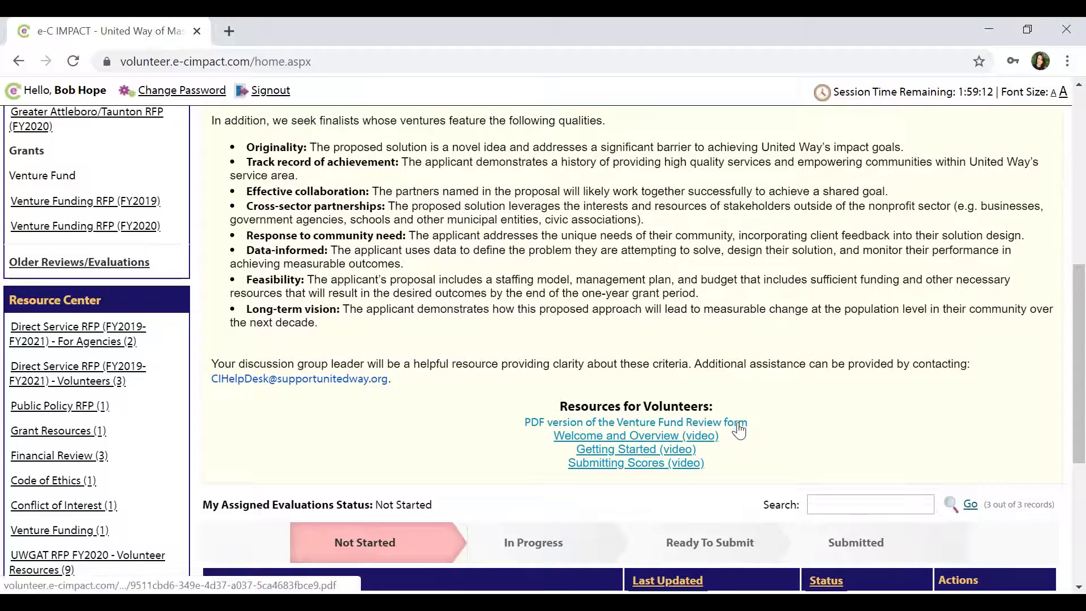
{"action": "left_click", "coordinate": [738, 428]}
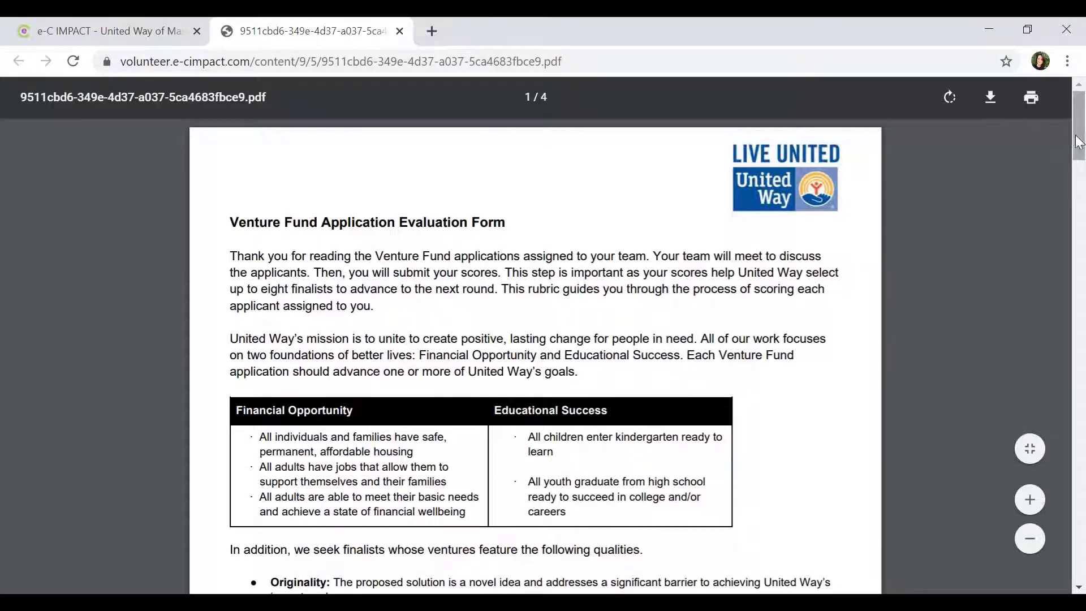
Skim the Venture Fund evaluation form PDF, then switch back to the e-C IMPACT grants tab.
{"action": "scroll", "coordinate": [1080, 164], "scroll_direction": "down", "scroll_amount": 2}
{"action": "mouse_move", "coordinate": [1080, 164]}
{"action": "left_mouse_down"}
{"action": "mouse_move", "coordinate": [1082, 282]}
{"action": "mouse_move", "coordinate": [1082, 144]}
{"action": "left_mouse_up"}
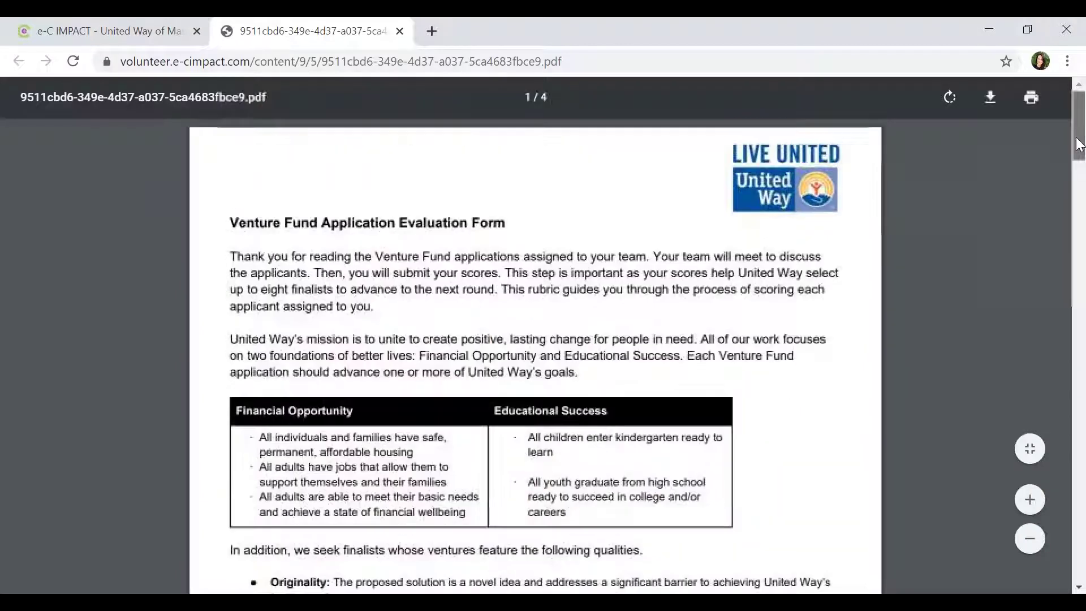
{"action": "left_click", "coordinate": [136, 31]}
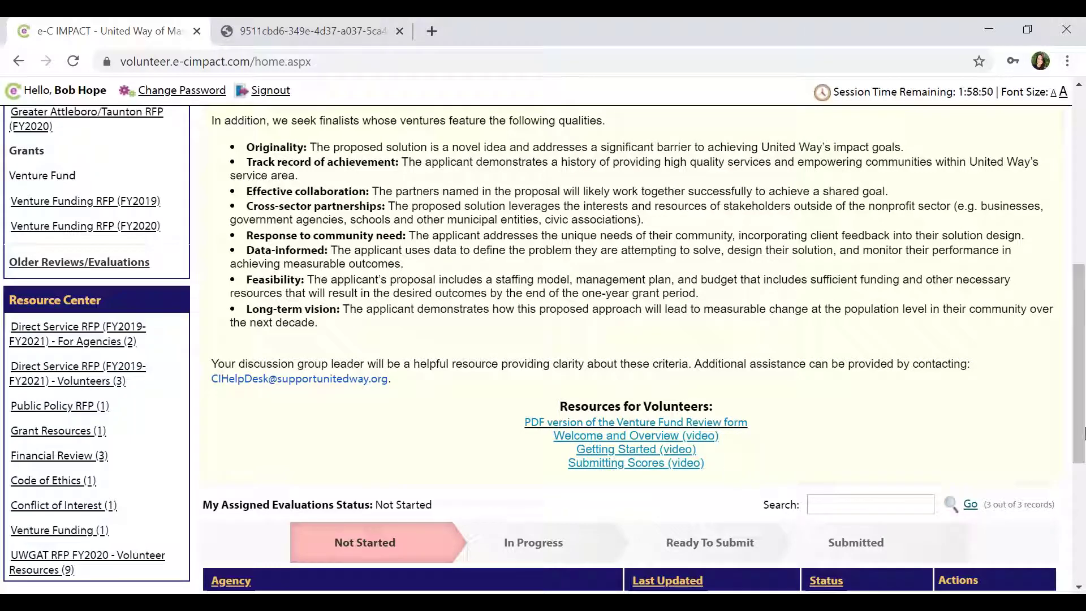
Scroll to My Assigned Evaluations and open the AA BETA AGENCY application.
{"action": "left_click_drag", "start_coordinate": [1080, 411], "coordinate": [1080, 461]}
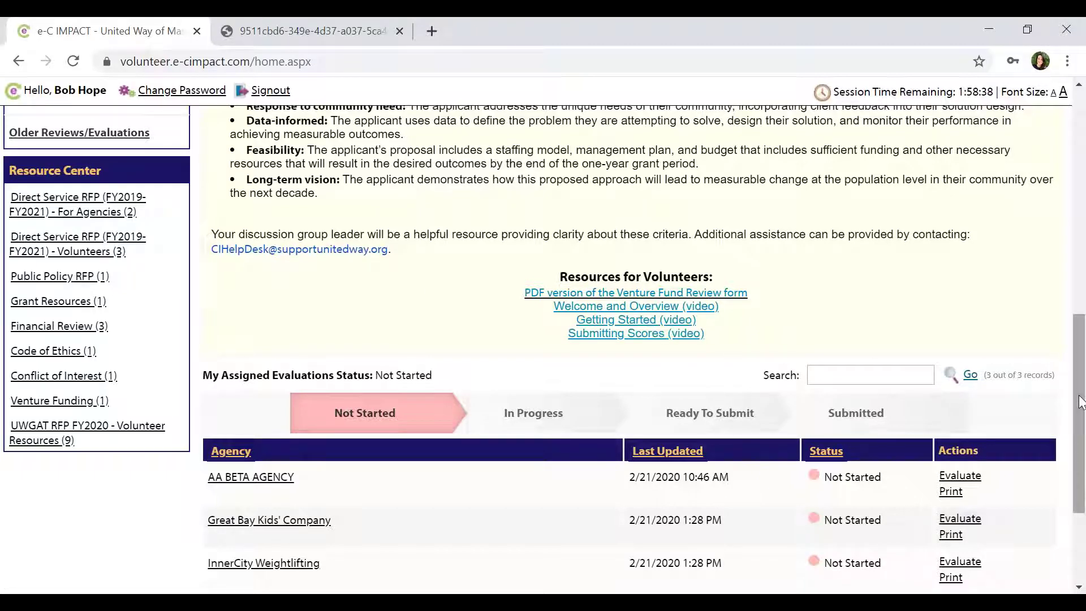
{"action": "left_click_drag", "start_coordinate": [1082, 406], "coordinate": [1071, 438]}
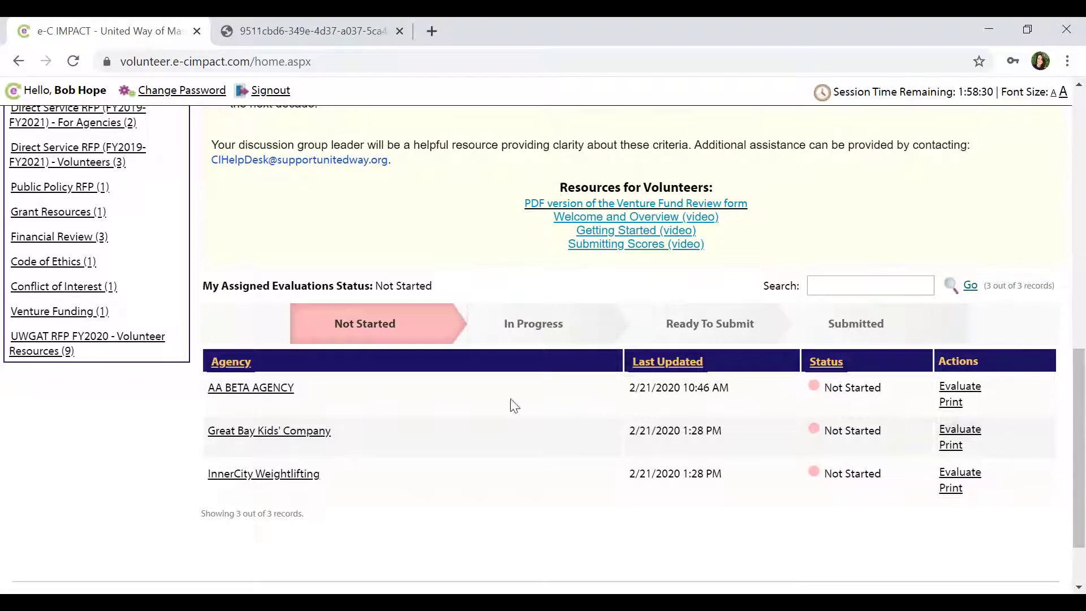
{"action": "left_click", "coordinate": [268, 392]}
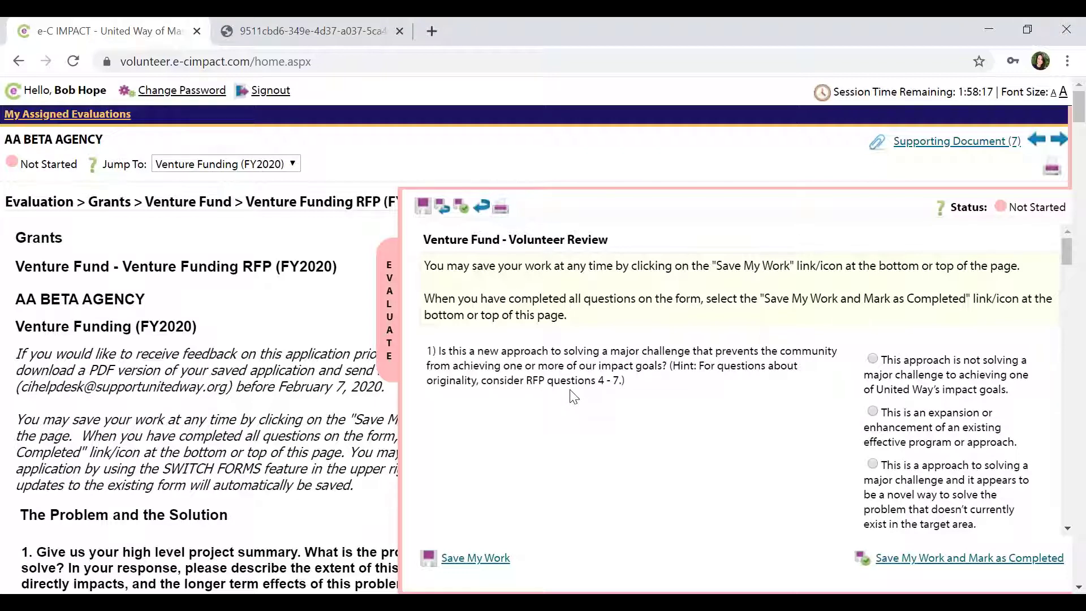
Collapse the review panel and read the application down to question 2 on target regions.
{"action": "left_click", "coordinate": [391, 321]}
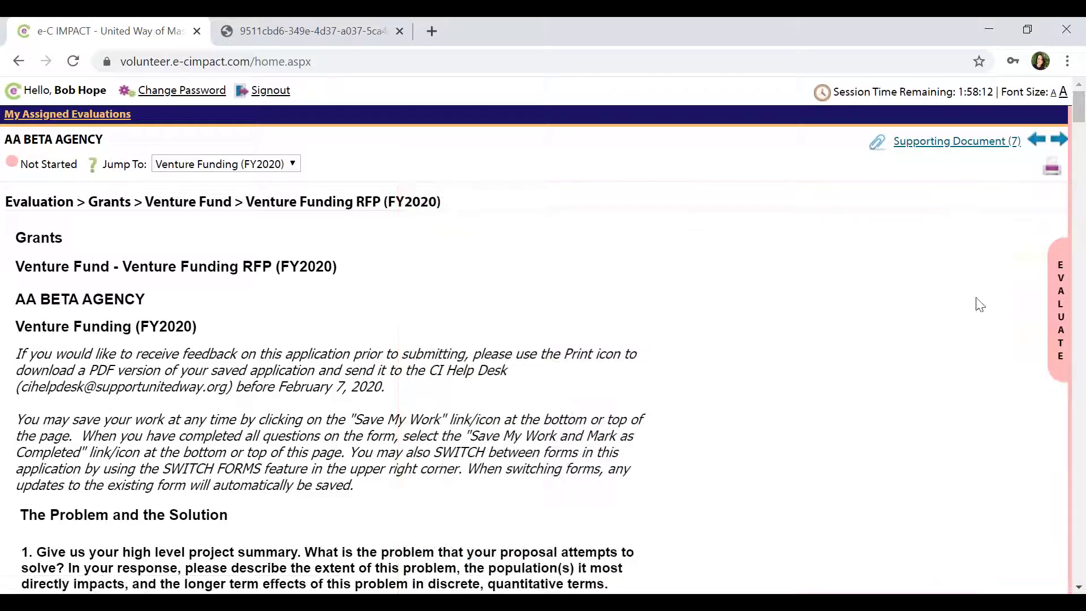
{"action": "left_click", "coordinate": [1082, 135]}
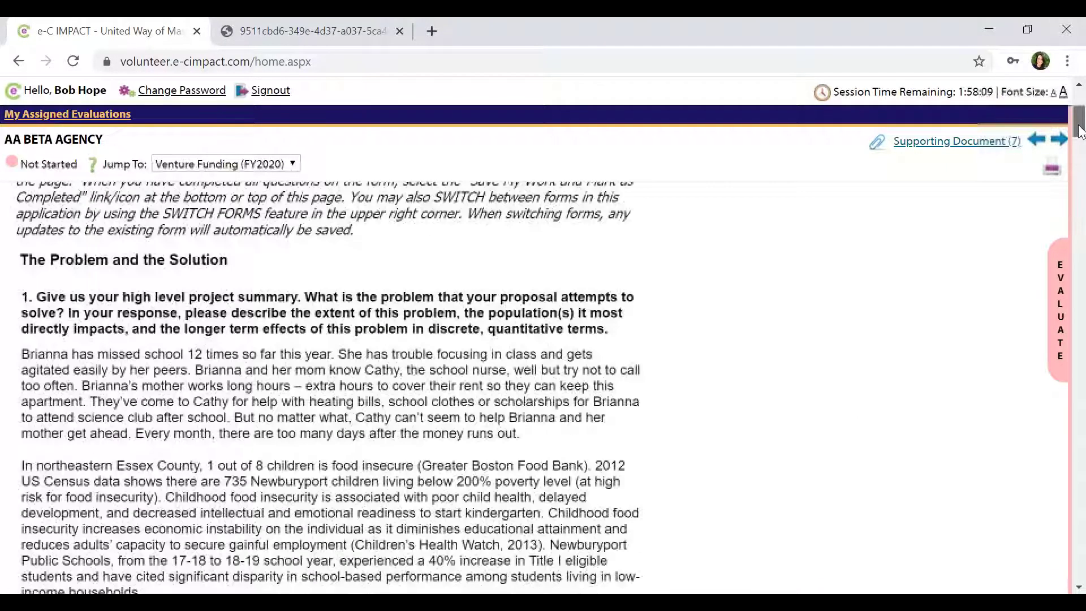
{"action": "scroll", "coordinate": [285, 165], "scroll_direction": "down", "scroll_amount": 1}
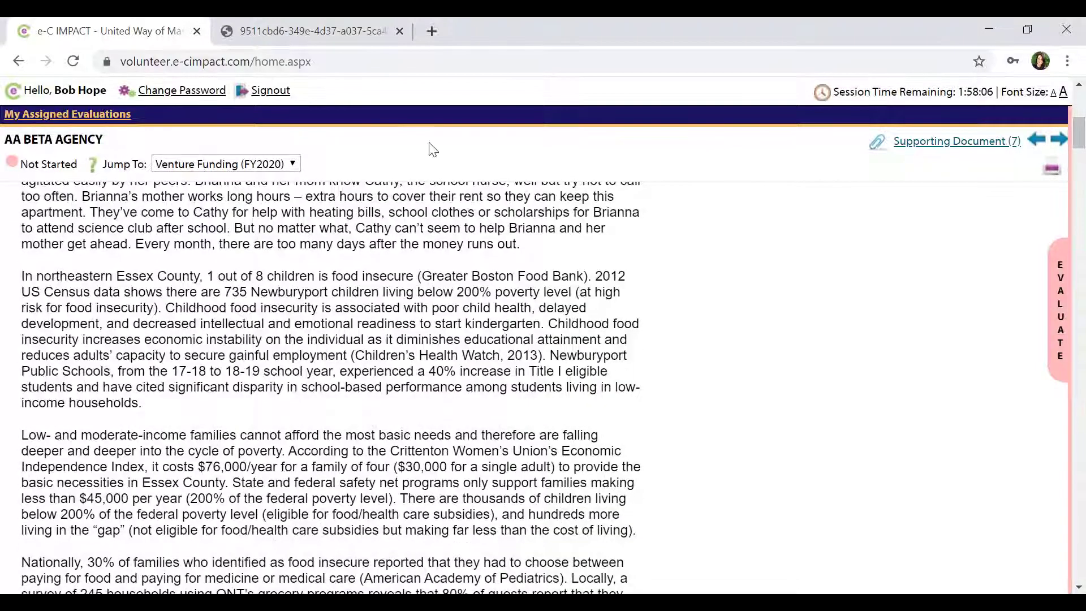
{"action": "left_click", "coordinate": [276, 165]}
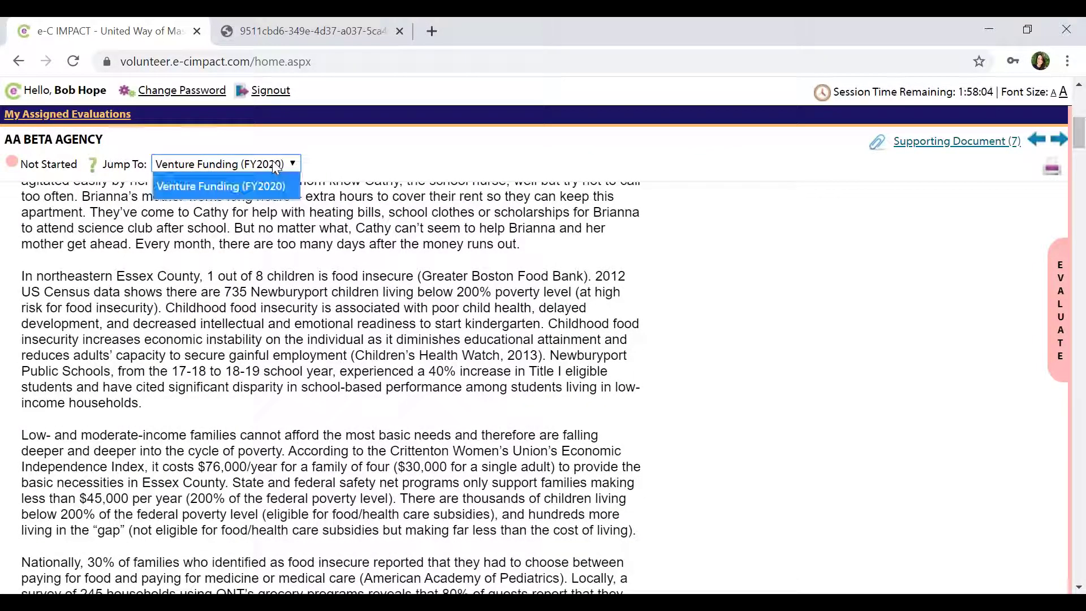
{"action": "left_click", "coordinate": [275, 165]}
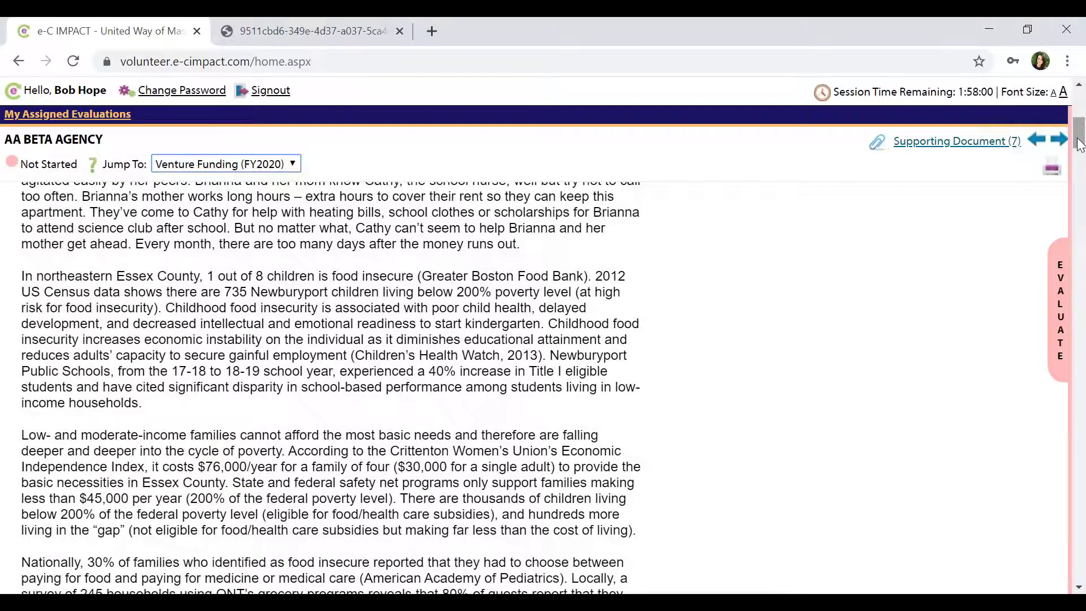
{"action": "left_click_drag", "start_coordinate": [1080, 146], "coordinate": [1080, 173]}
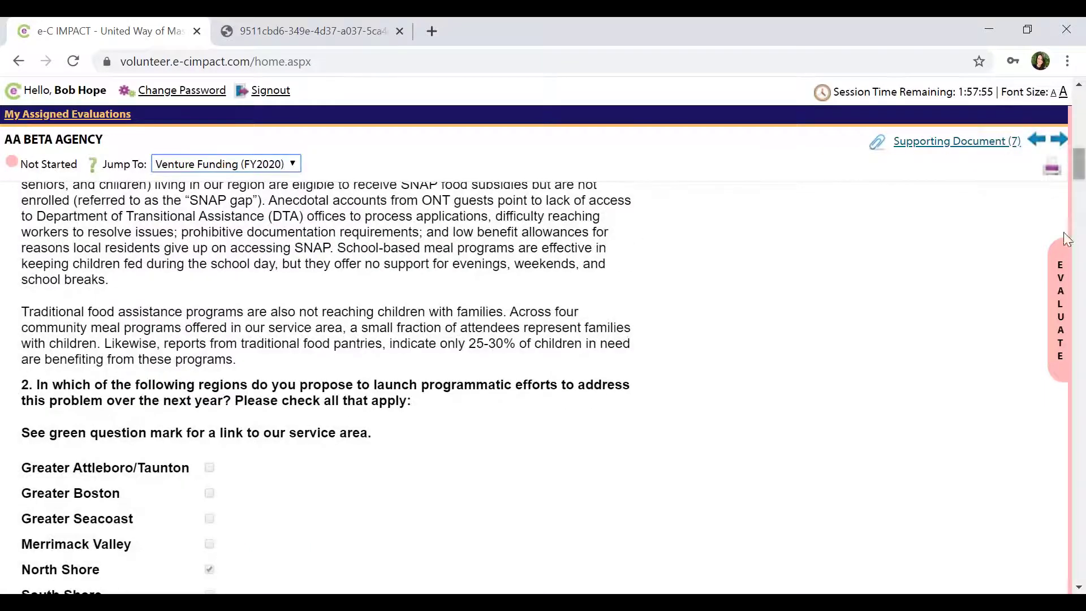
Briefly reopen the review form, then collapse it and read the application down to question 7.
{"action": "left_click", "coordinate": [1053, 308]}
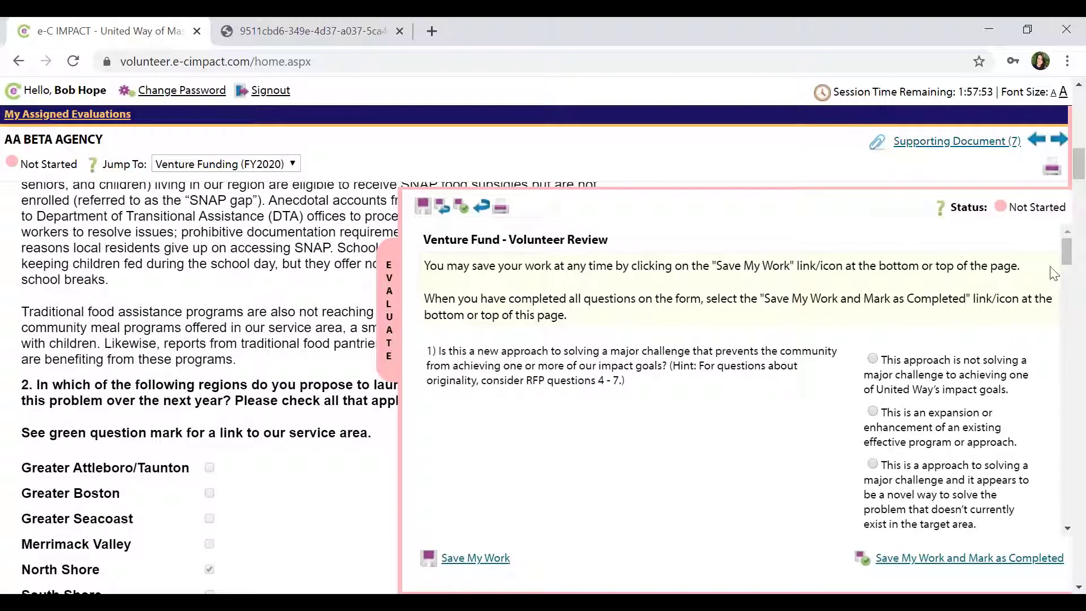
{"action": "left_click_drag", "start_coordinate": [1071, 251], "coordinate": [1071, 267]}
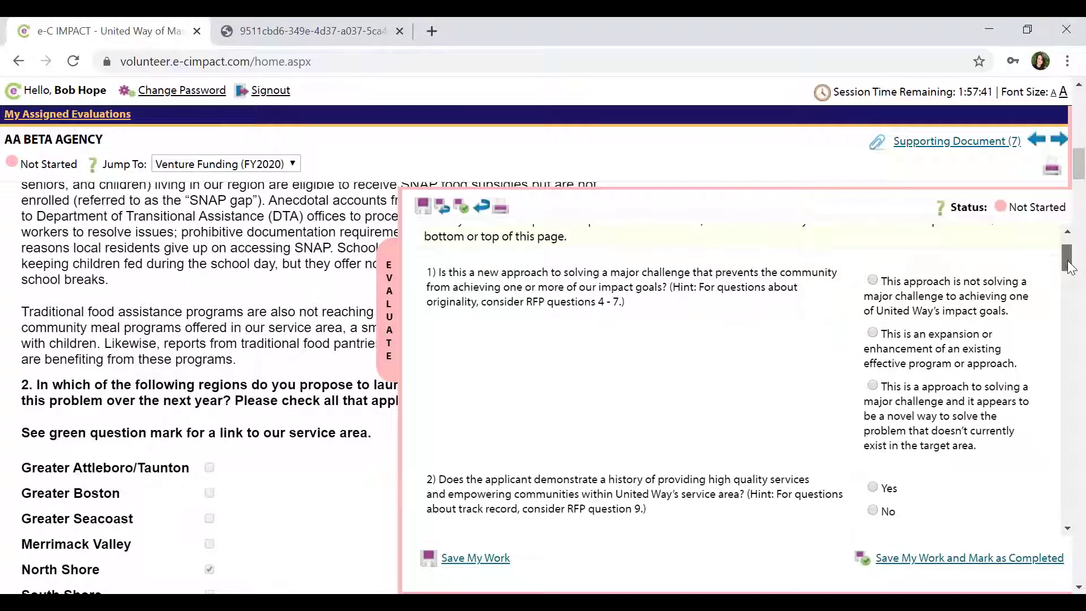
{"action": "left_click_drag", "start_coordinate": [1068, 262], "coordinate": [1068, 263]}
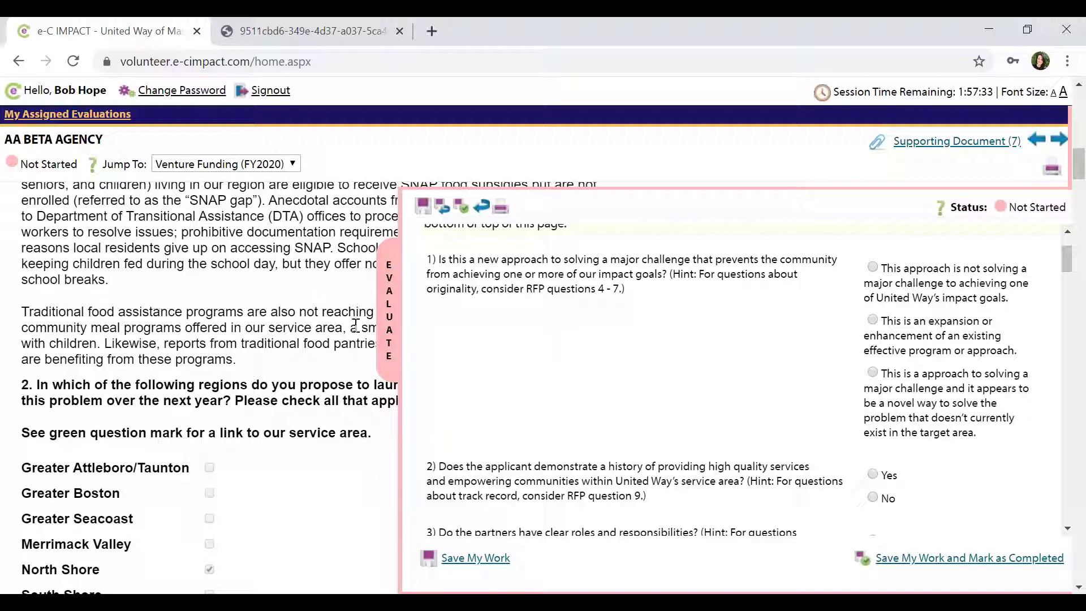
{"action": "left_click", "coordinate": [389, 331]}
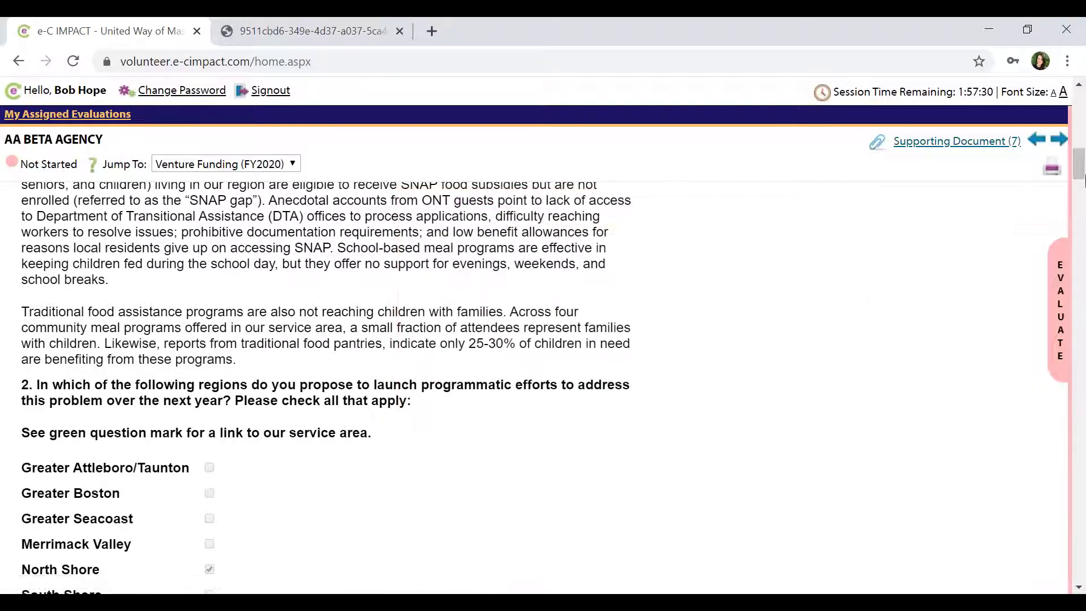
{"action": "left_click_drag", "start_coordinate": [1080, 168], "coordinate": [1081, 338]}
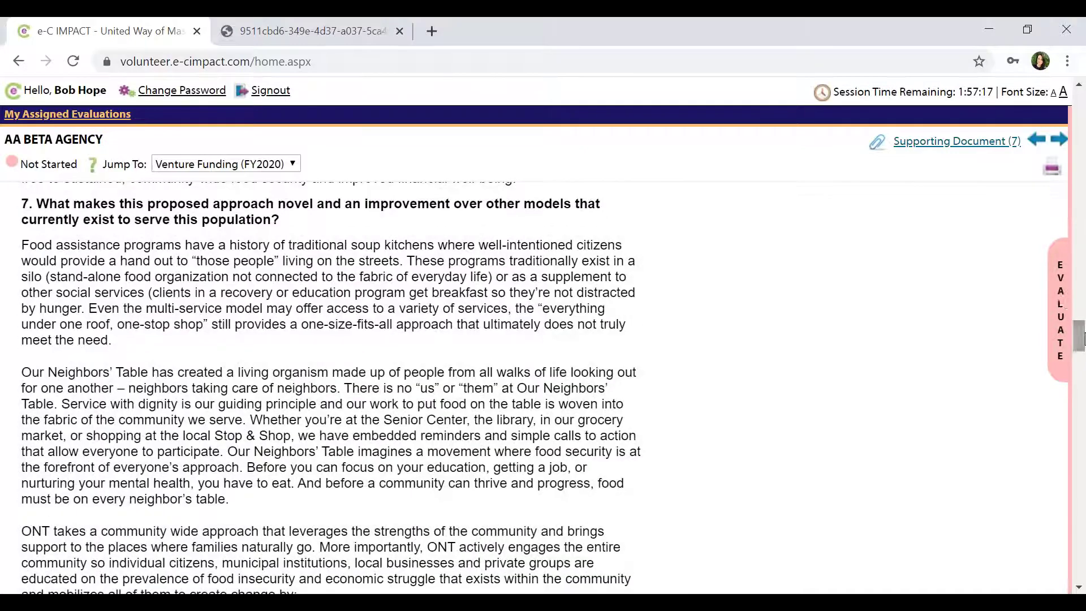
Rate question 1 as expanding an existing effective approach and answer Yes to question 2.
{"action": "left_click", "coordinate": [1058, 297]}
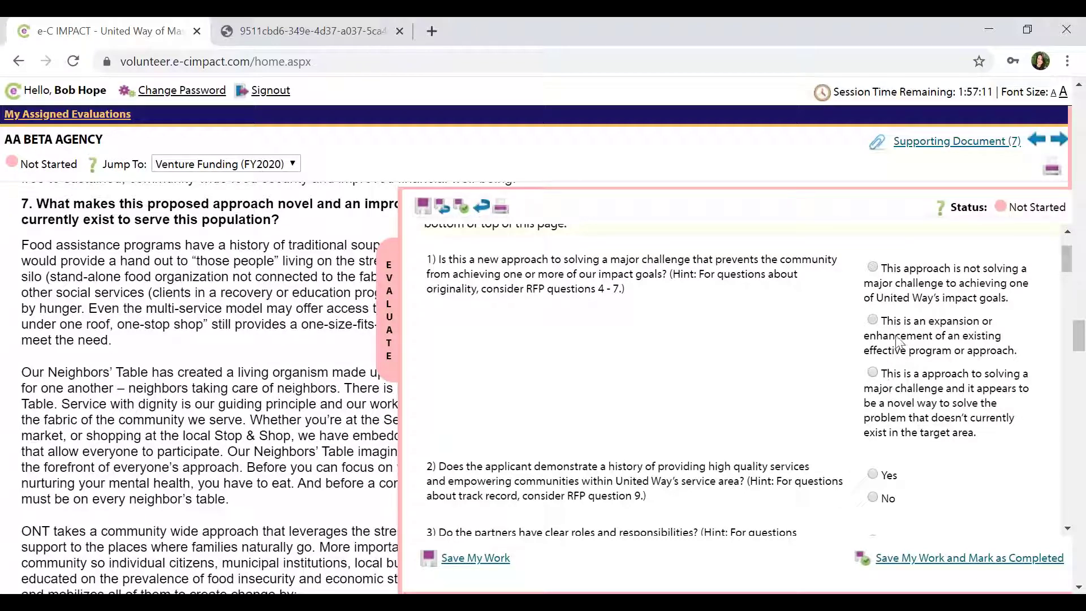
{"action": "left_click", "coordinate": [872, 320]}
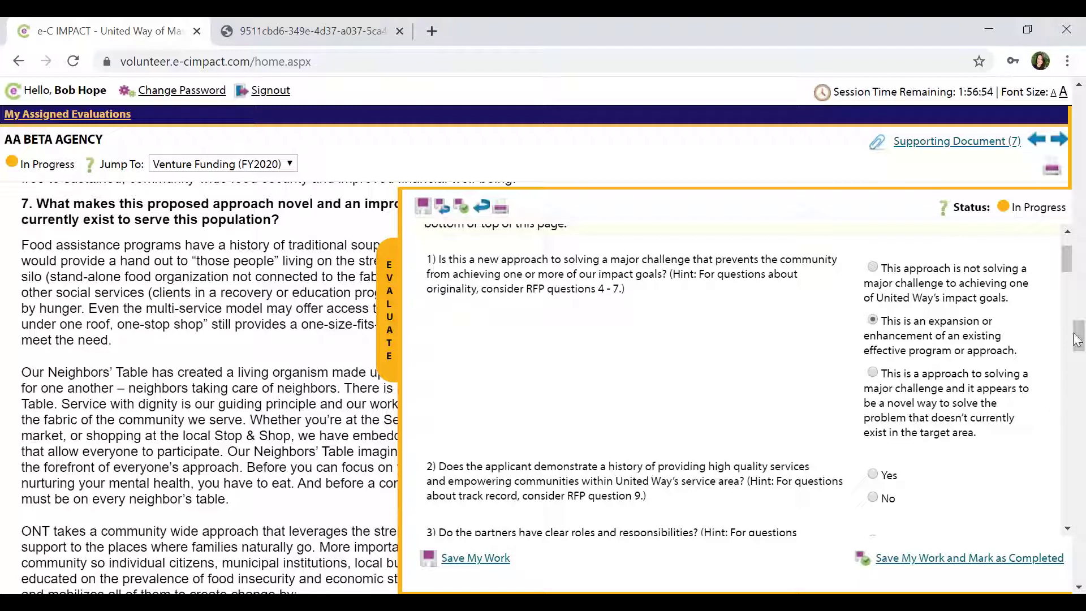
{"action": "left_click_drag", "start_coordinate": [1067, 262], "coordinate": [1067, 278]}
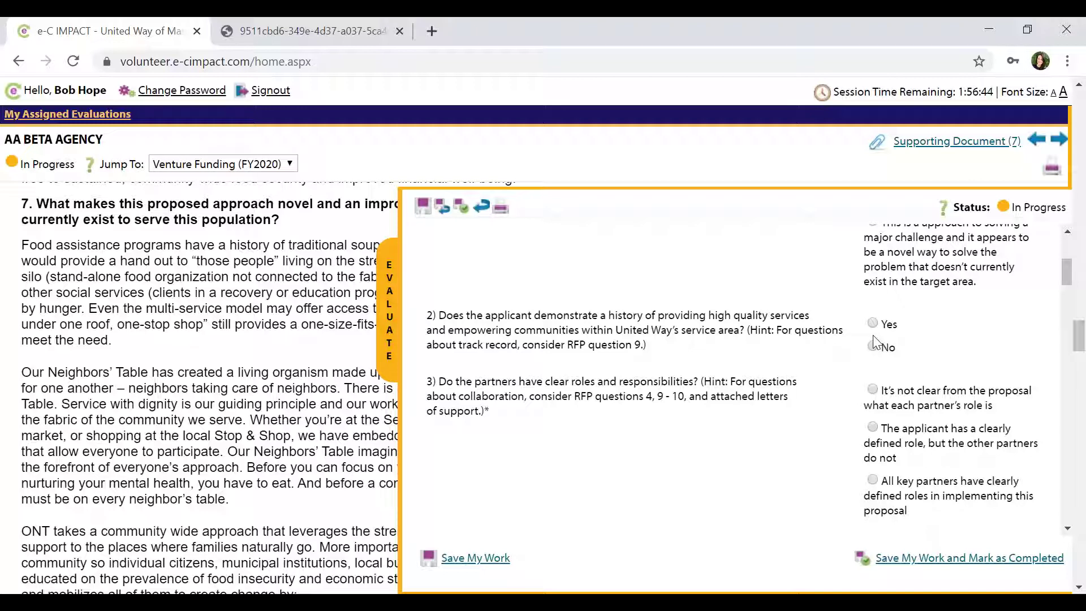
{"action": "left_click", "coordinate": [874, 324]}
Check the Letters of support attachment, then mark question 3 as all key partners having clear roles.
{"action": "left_click", "coordinate": [916, 143]}
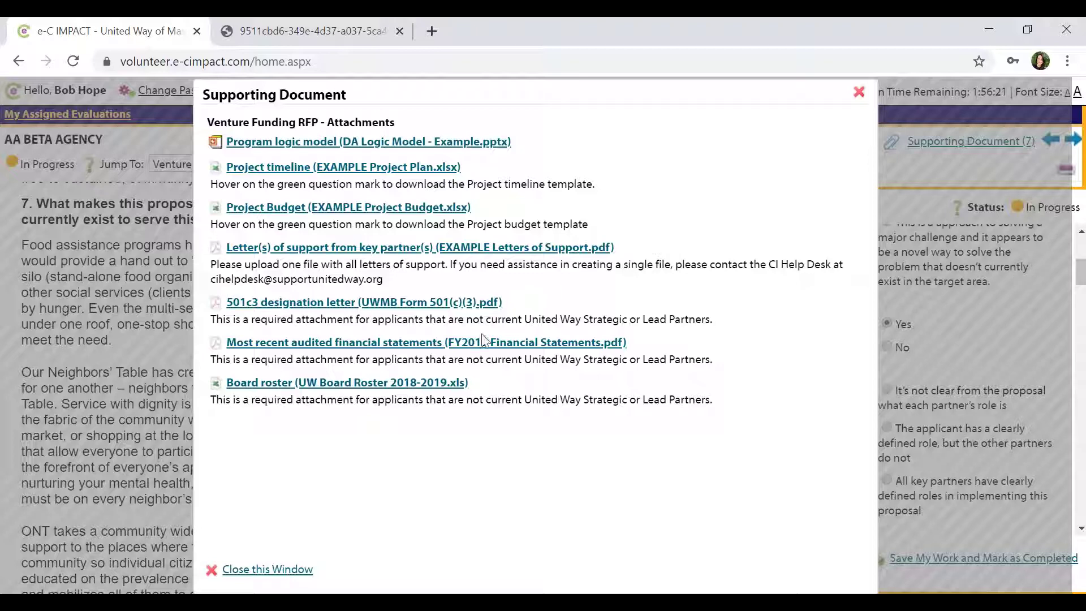
{"action": "left_click", "coordinate": [459, 249]}
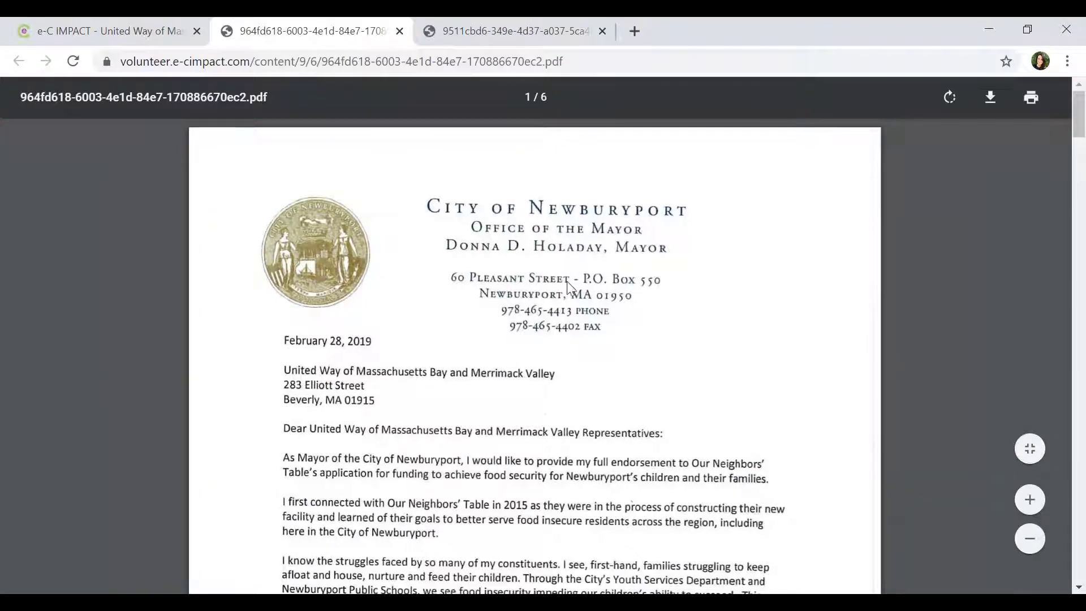
{"action": "left_click", "coordinate": [132, 33]}
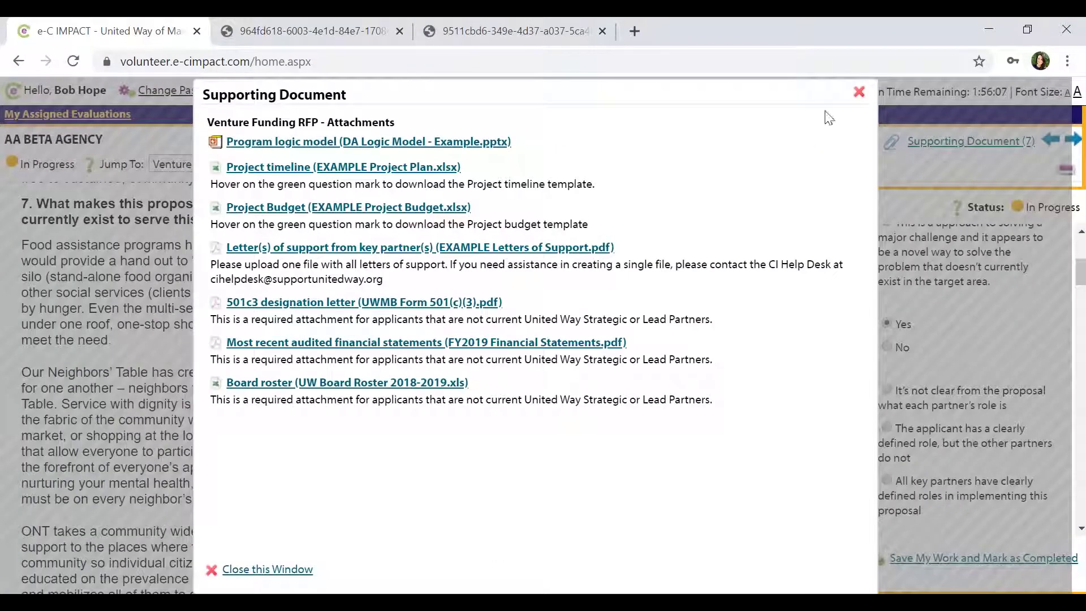
{"action": "left_click", "coordinate": [860, 92]}
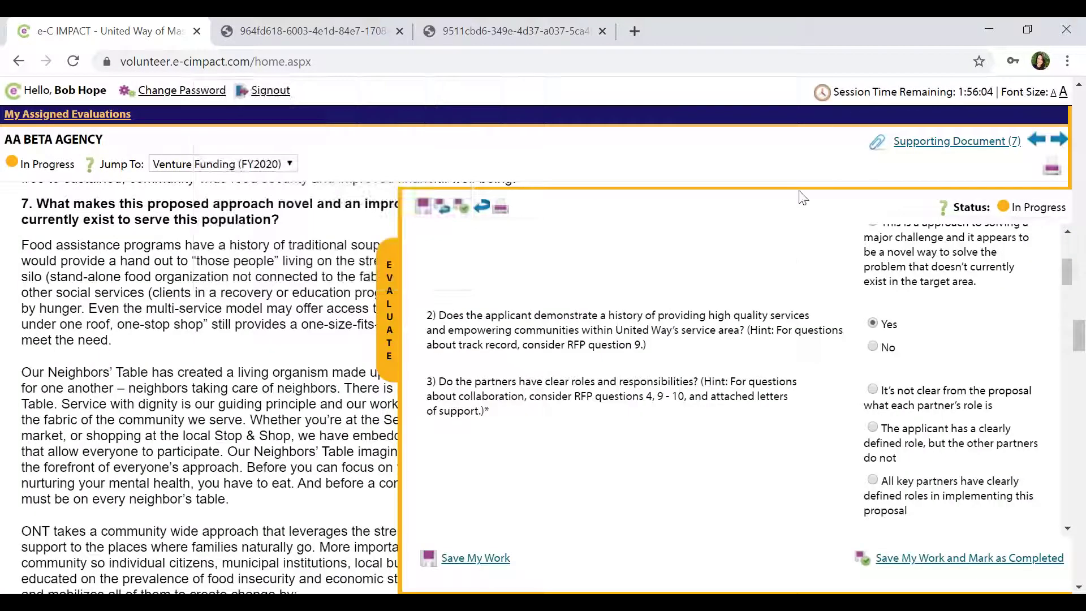
{"action": "left_click", "coordinate": [873, 481]}
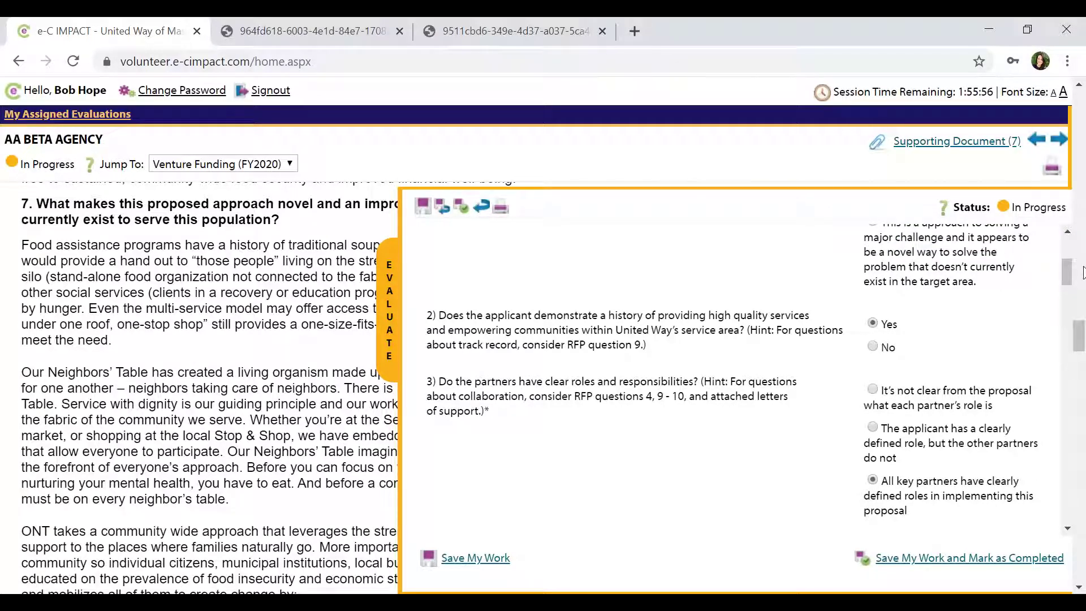
Save the answers and go back to My Assigned Evaluations to confirm AA BETA AGENCY is In Progress.
{"action": "left_click_drag", "start_coordinate": [1066, 277], "coordinate": [1066, 289]}
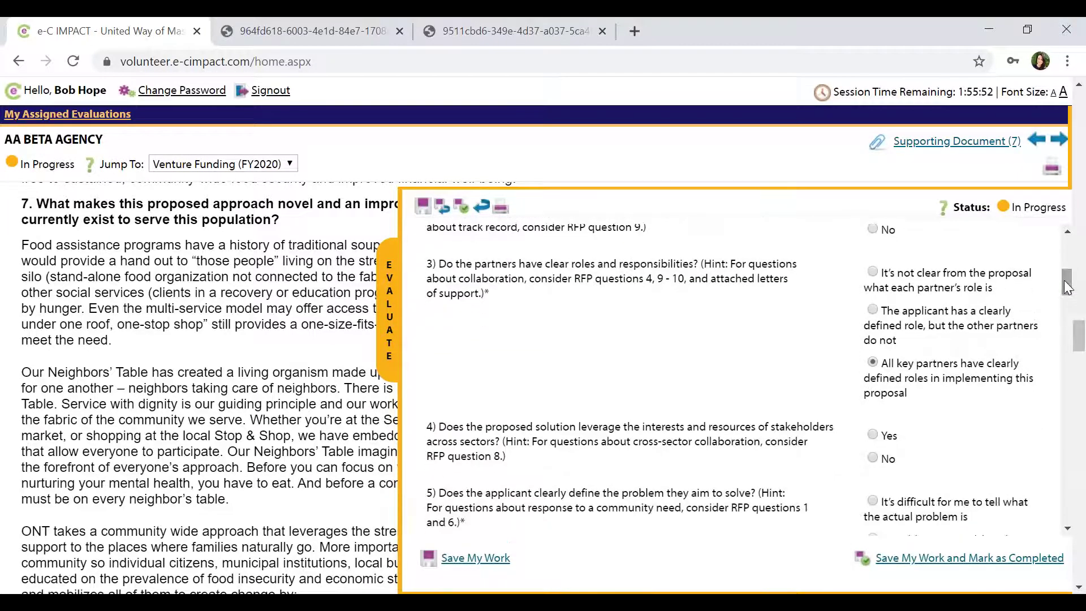
{"action": "left_click", "coordinate": [499, 562]}
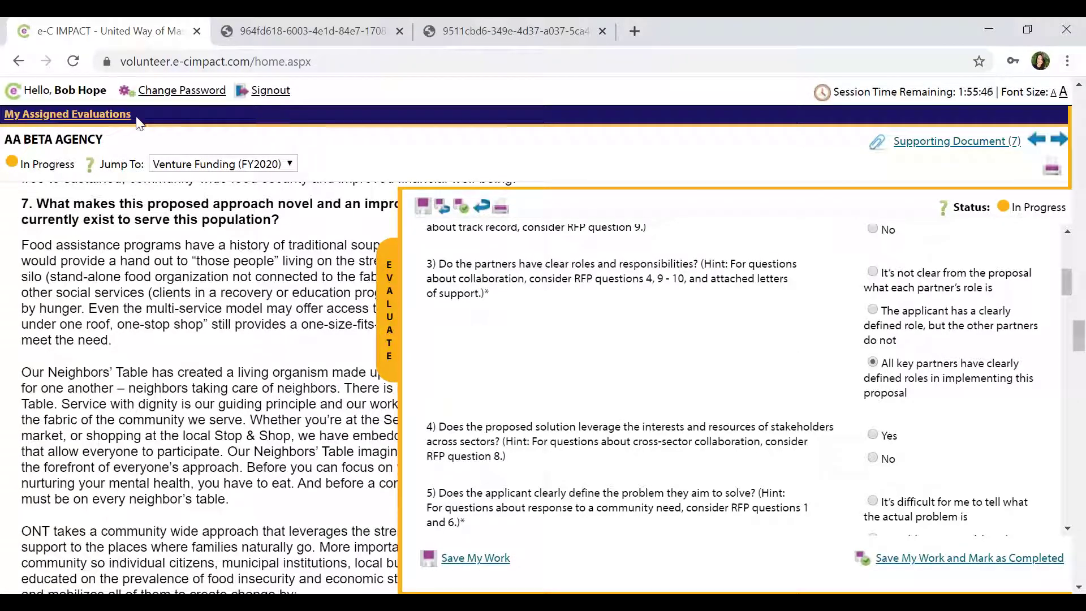
{"action": "left_click", "coordinate": [107, 119]}
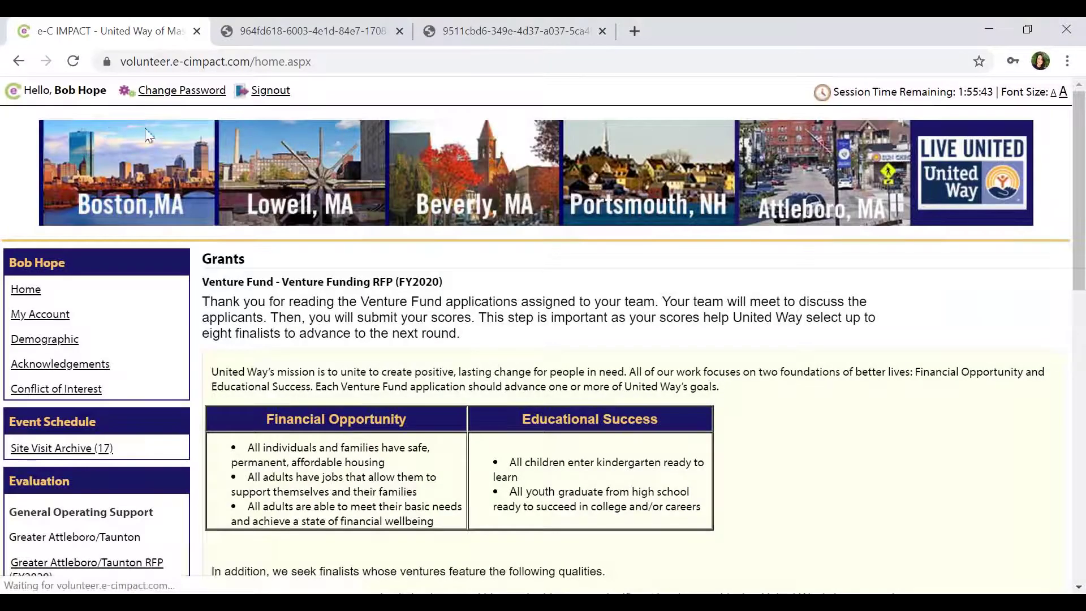
{"action": "left_click_drag", "start_coordinate": [1080, 168], "coordinate": [1075, 429]}
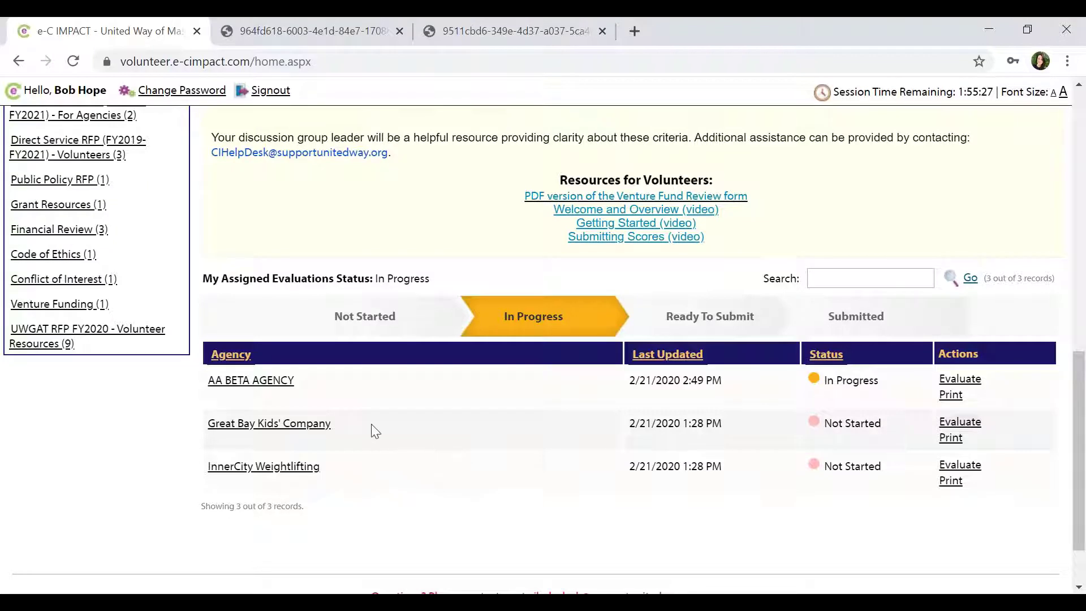
Reopen the AA BETA AGENCY review, answer Yes to question 4, rate question 5 clearly defined with credible data.
{"action": "left_click", "coordinate": [247, 388]}
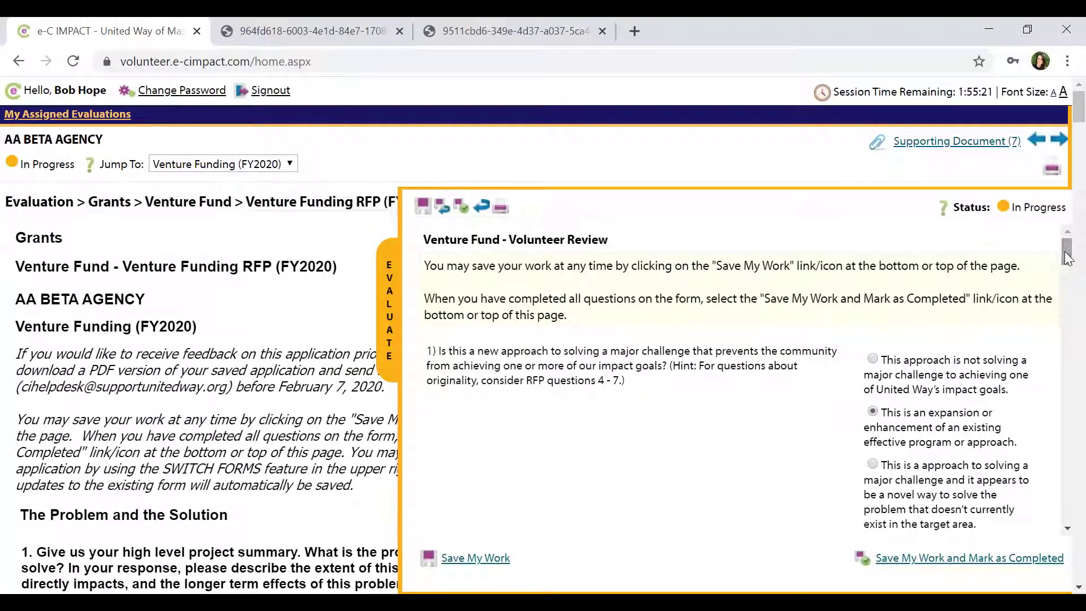
{"action": "left_click_drag", "start_coordinate": [1067, 258], "coordinate": [1067, 297]}
{"action": "scroll", "coordinate": [1067, 297], "scroll_direction": "down", "scroll_amount": 1}
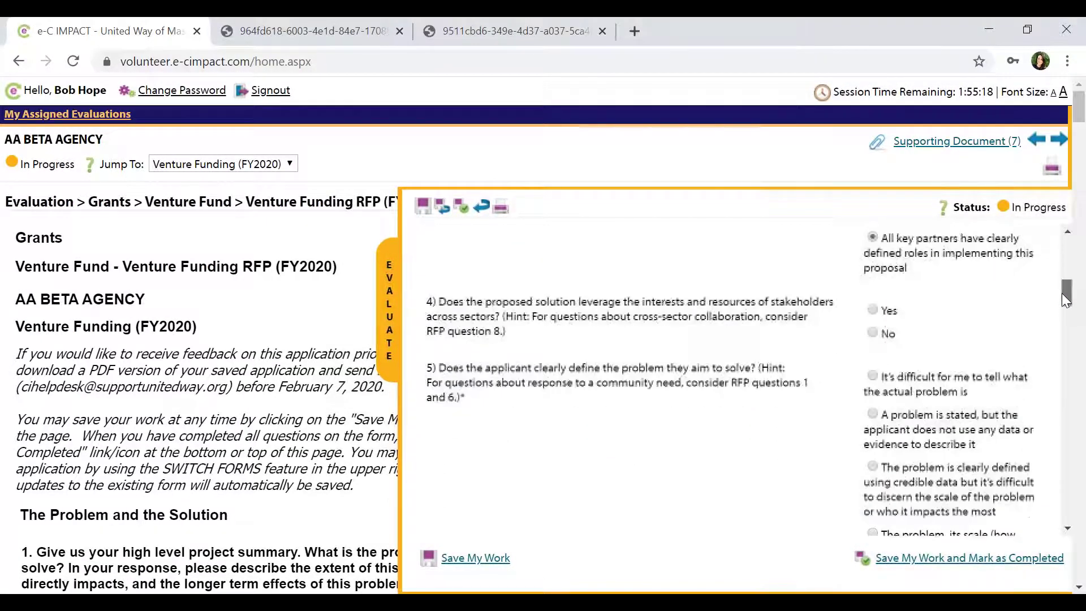
{"action": "left_click", "coordinate": [889, 310]}
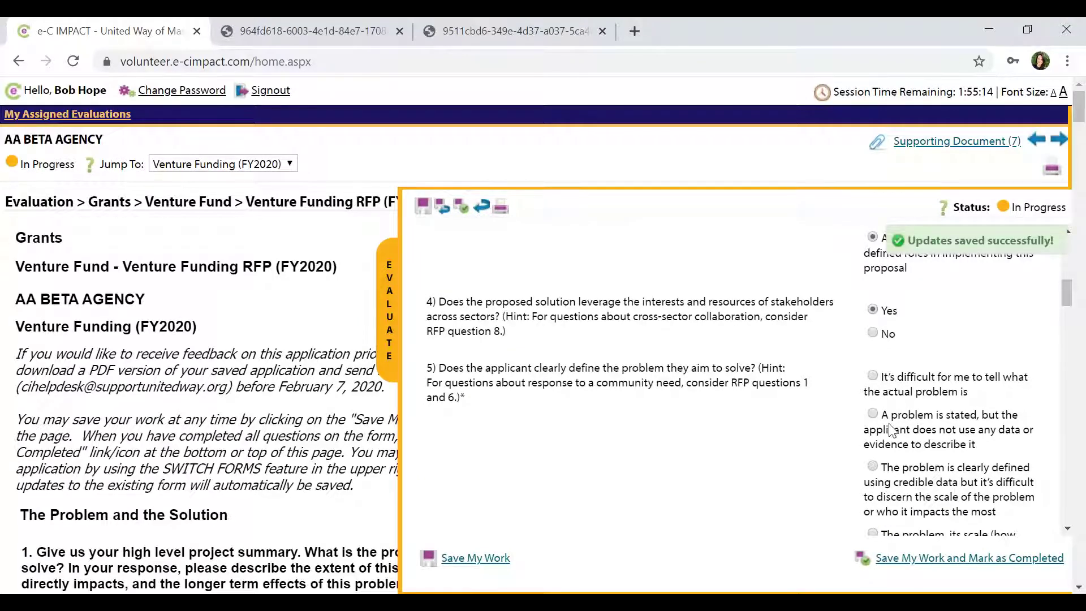
{"action": "left_click", "coordinate": [874, 467]}
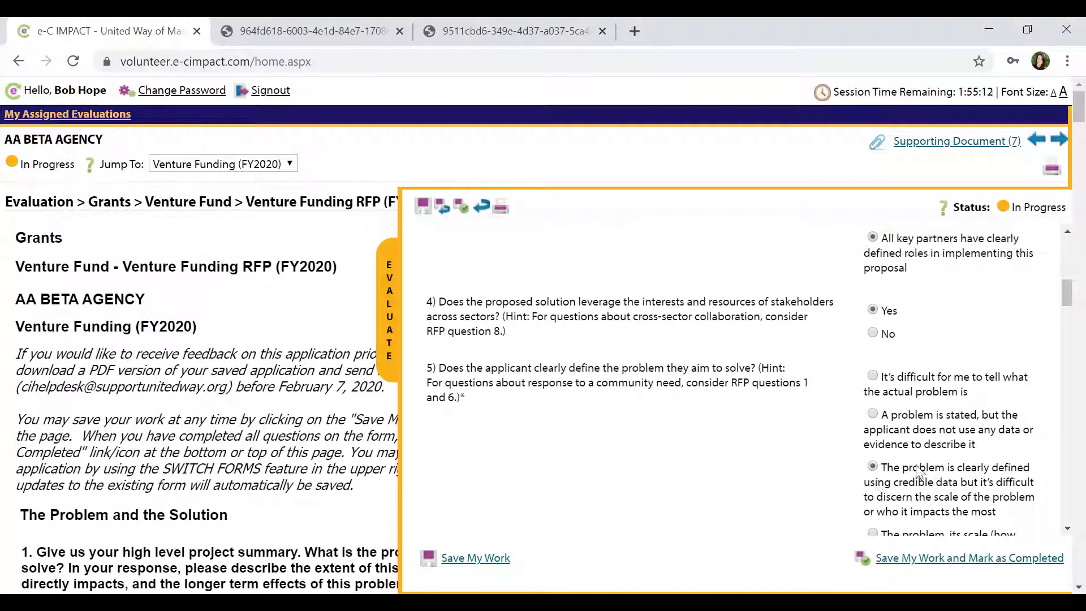
Rate questions 6–8: logical effective solution, community leadership role, measures tracking long-term progress.
{"action": "left_click_drag", "start_coordinate": [1070, 298], "coordinate": [1067, 335]}
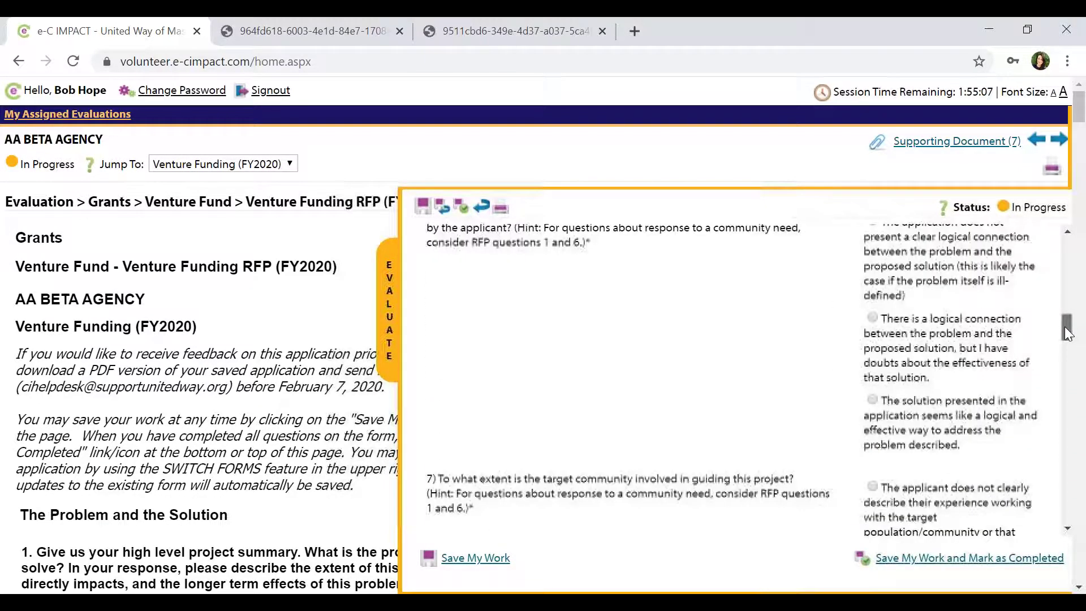
{"action": "left_click", "coordinate": [872, 400]}
{"action": "left_click_drag", "start_coordinate": [1067, 331], "coordinate": [1068, 365]}
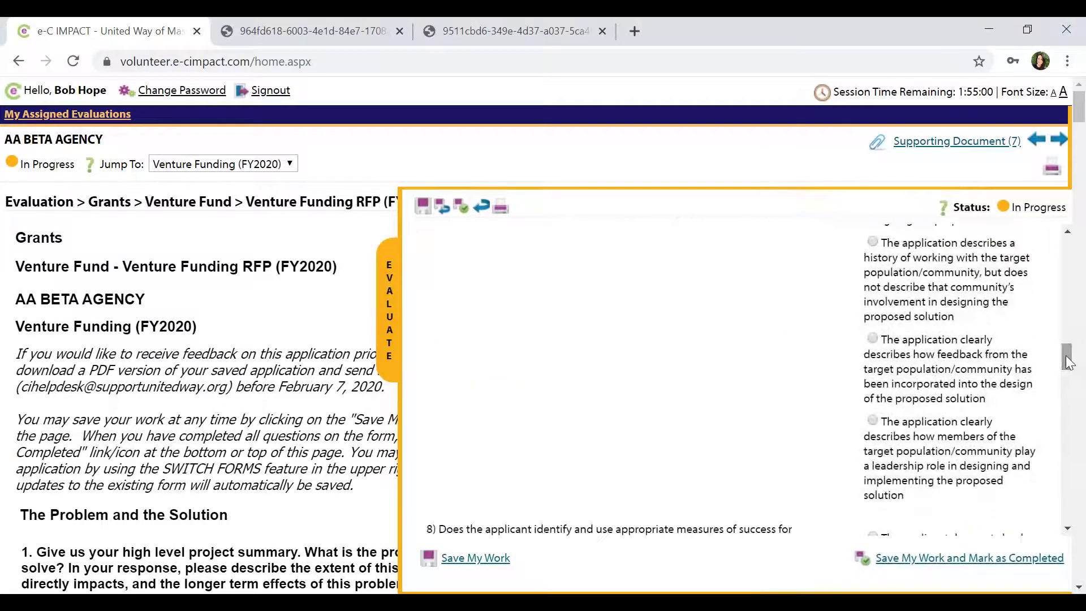
{"action": "left_click", "coordinate": [872, 421]}
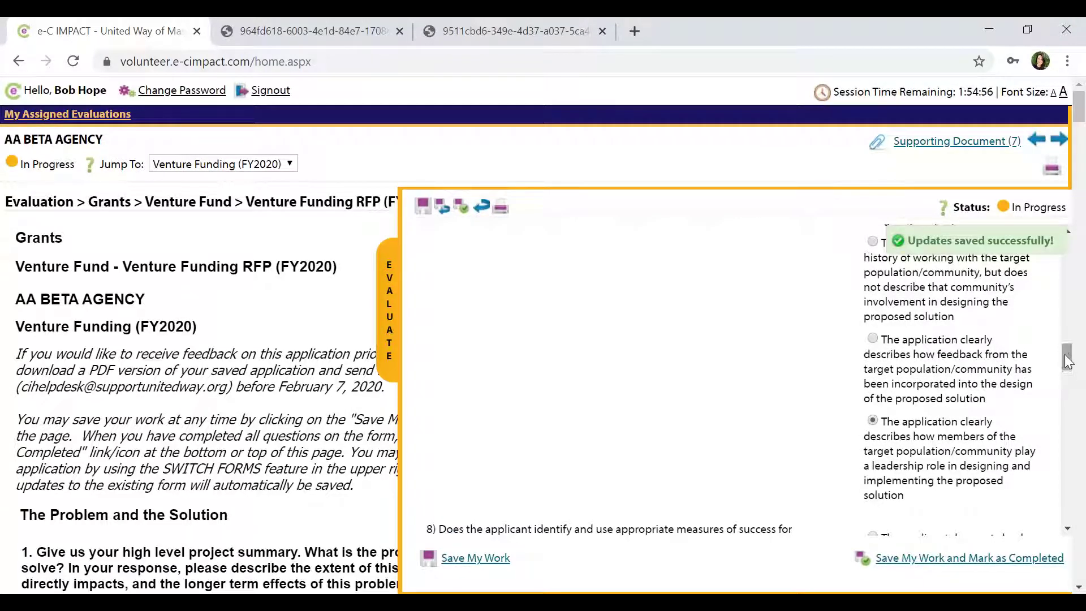
{"action": "left_click_drag", "start_coordinate": [1068, 362], "coordinate": [1068, 395]}
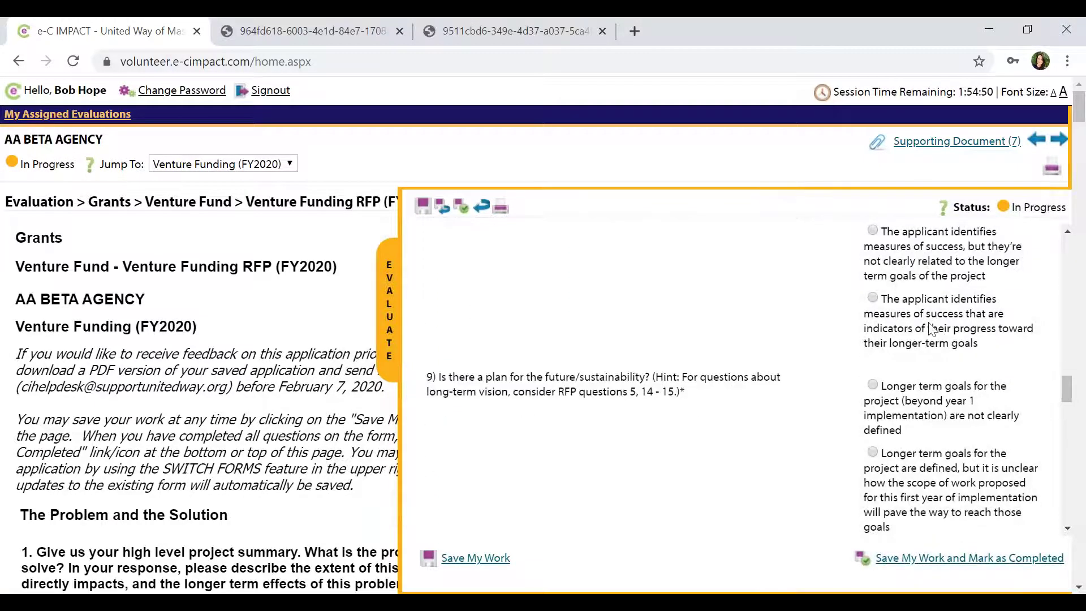
{"action": "left_click", "coordinate": [873, 298]}
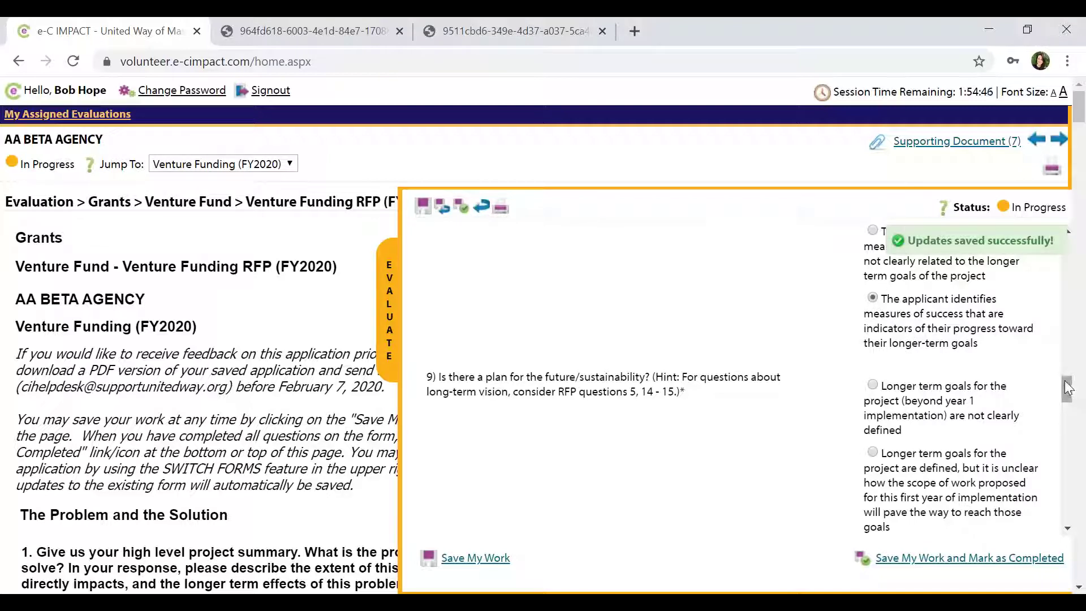
{"action": "left_click_drag", "start_coordinate": [1067, 387], "coordinate": [1069, 403]}
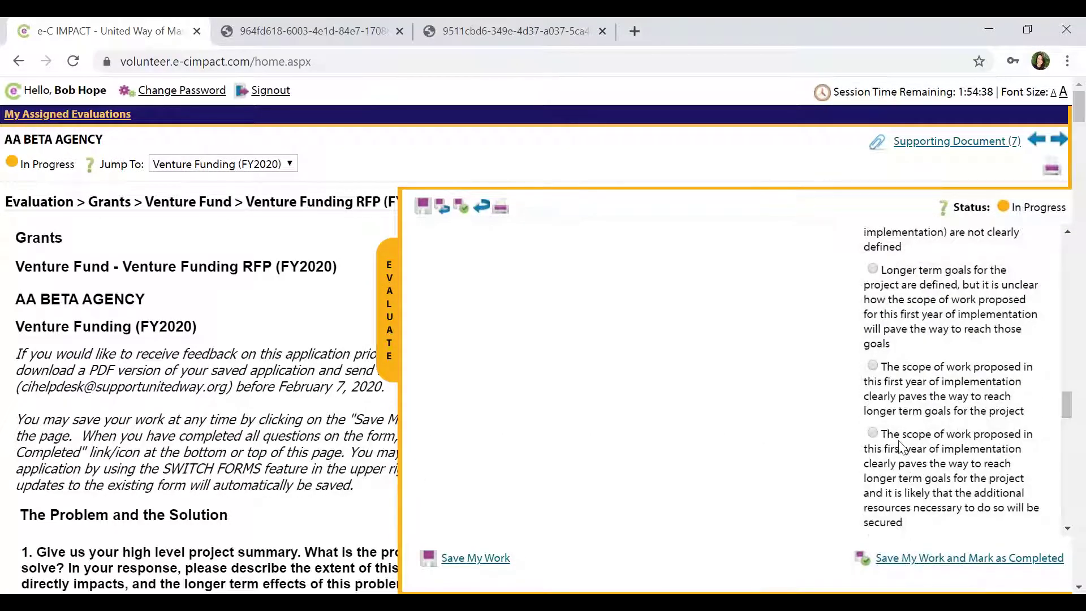
Answer Q9 with the strongest sustainability rating, Q10 Yes, and Q11 'Already launched'.
{"action": "left_click", "coordinate": [874, 434]}
{"action": "left_click_drag", "start_coordinate": [1068, 408], "coordinate": [1067, 431]}
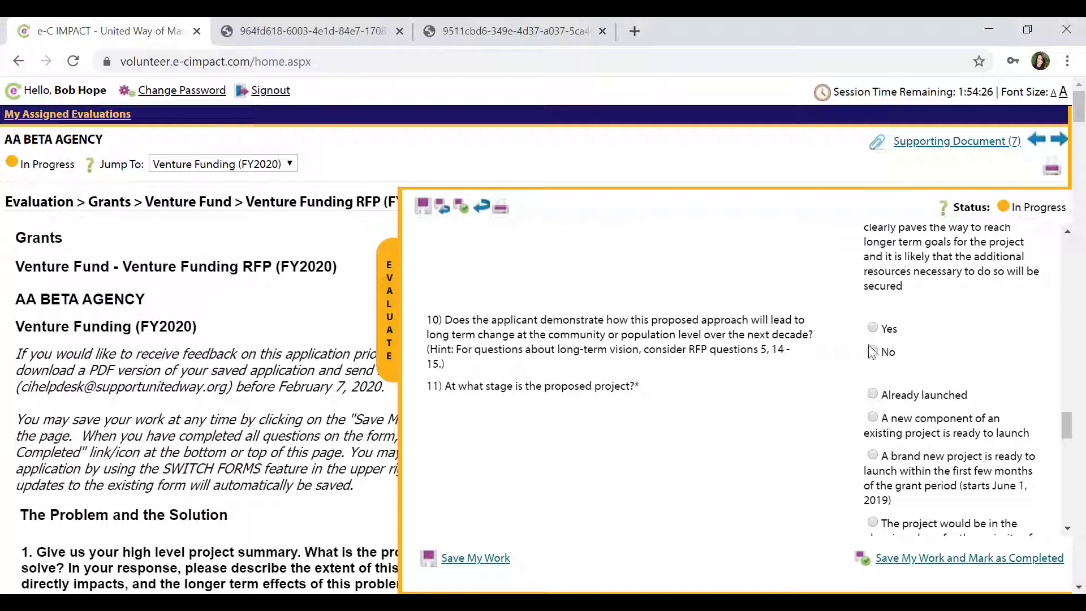
{"action": "left_click", "coordinate": [873, 329]}
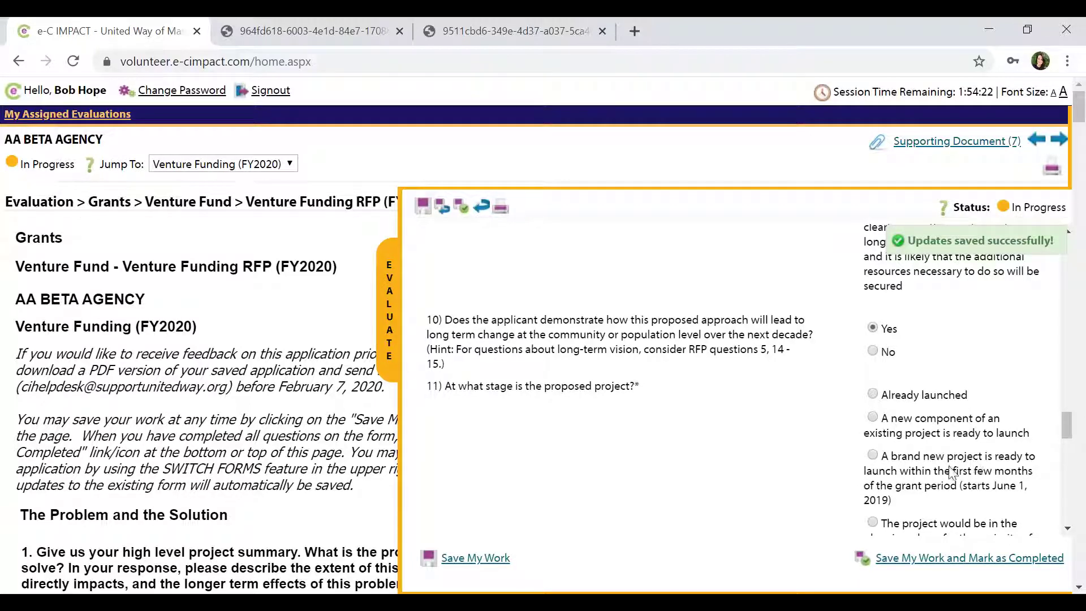
{"action": "left_click_drag", "start_coordinate": [1068, 431], "coordinate": [1069, 437]}
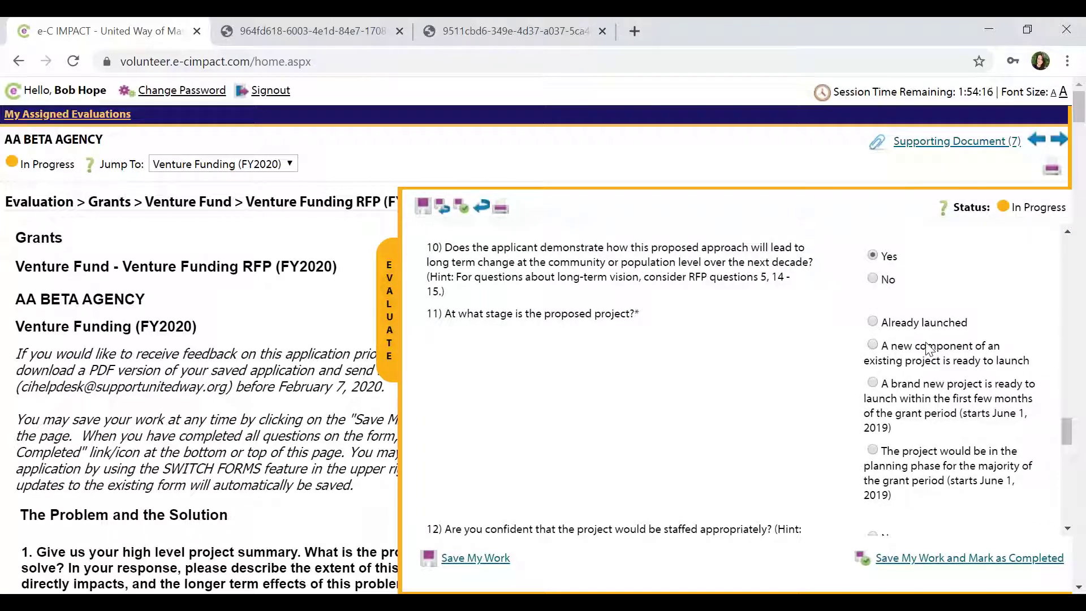
{"action": "left_click", "coordinate": [909, 323]}
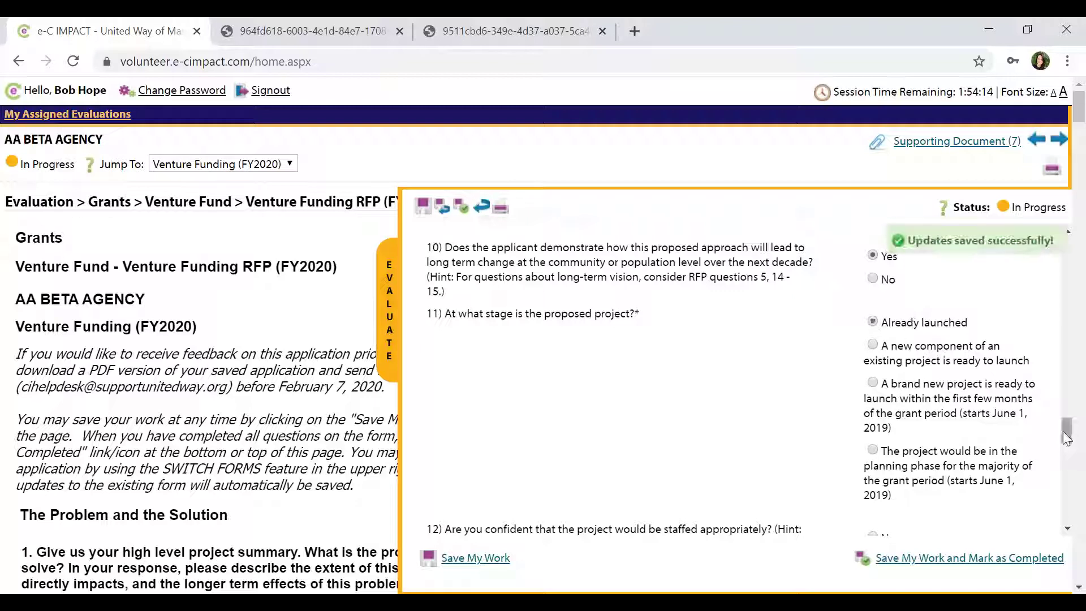
{"action": "left_click_drag", "start_coordinate": [1063, 436], "coordinate": [1062, 452]}
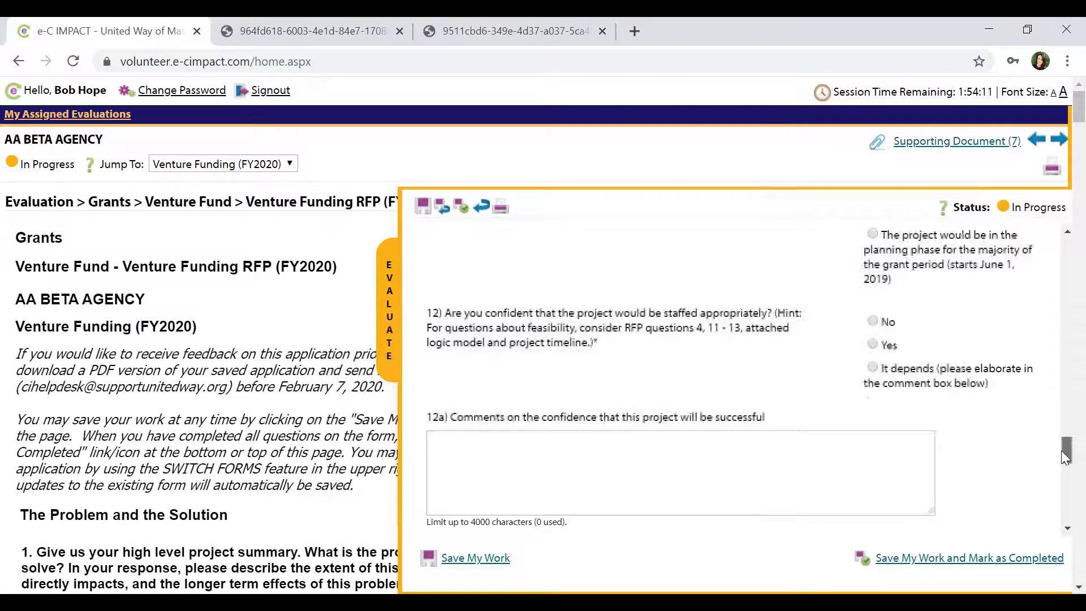
Answer Yes to Q12 on staffing and enter 'comments about staff' in the 12a box.
{"action": "left_click", "coordinate": [873, 345]}
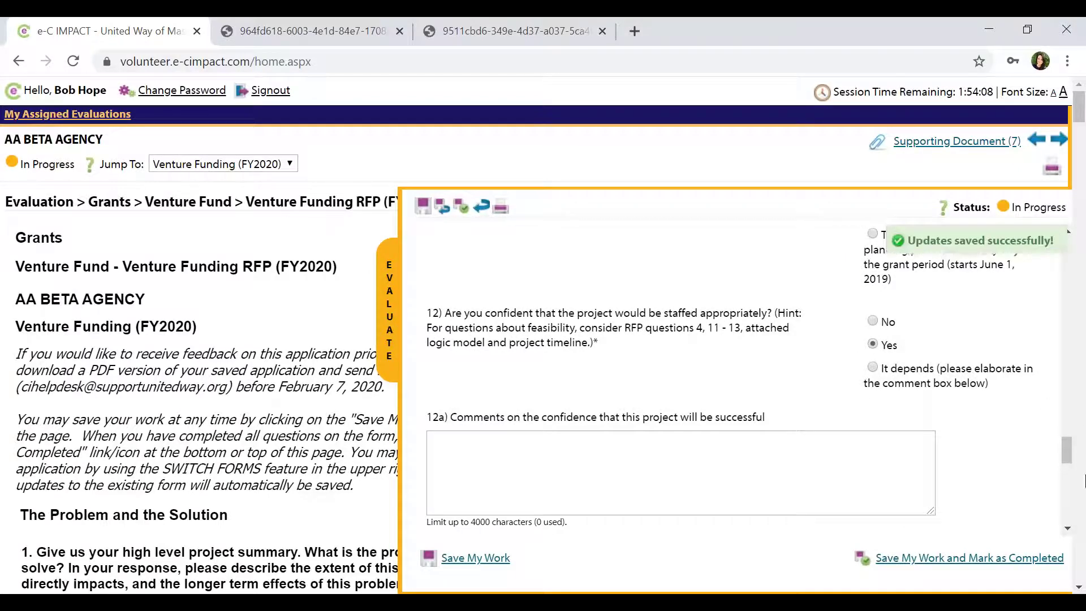
{"action": "scroll", "coordinate": [1068, 456], "scroll_direction": "down", "scroll_amount": 2}
{"action": "left_click", "coordinate": [849, 393]}
{"action": "type", "text": "comments about staff"}
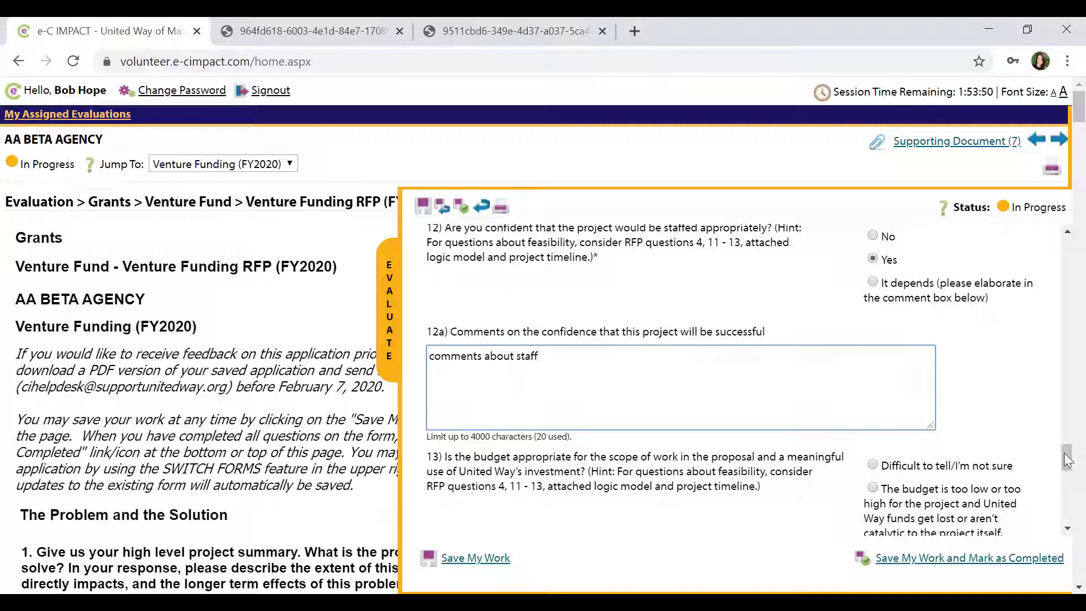
Rate Q13 budget as just right and catalytic, and Q14 as 'I've been telling other people…'.
{"action": "scroll", "coordinate": [1069, 458], "scroll_direction": "down", "scroll_amount": 3}
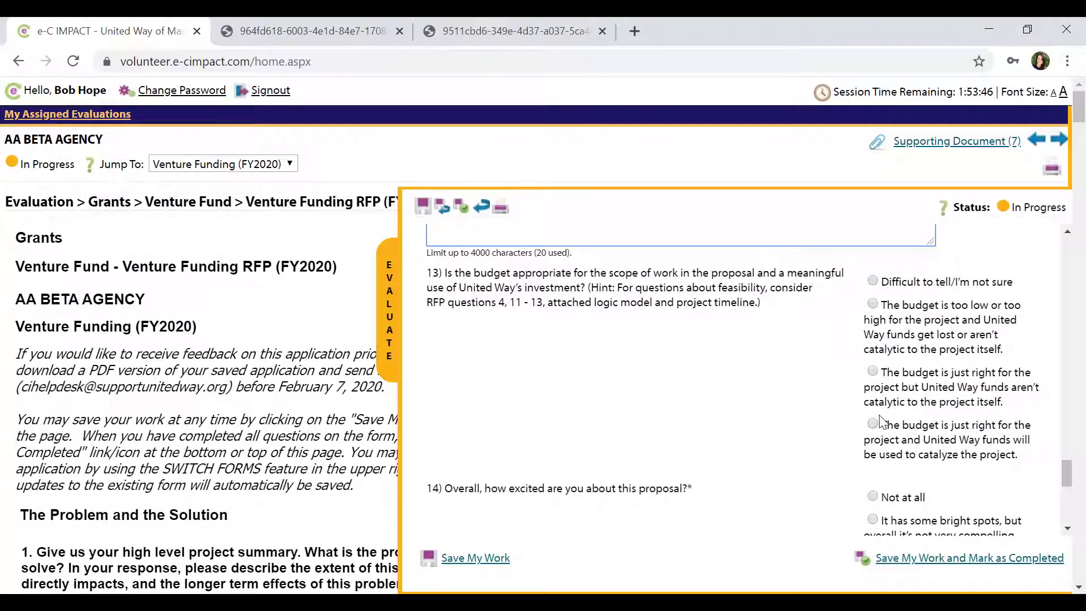
{"action": "left_click", "coordinate": [873, 424]}
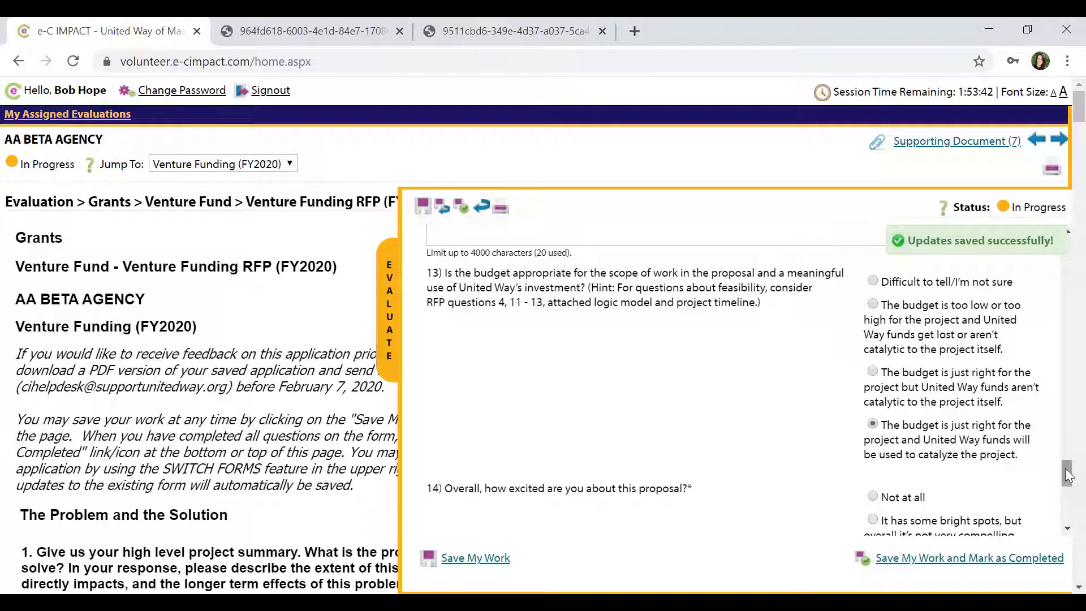
{"action": "left_click_drag", "start_coordinate": [1067, 475], "coordinate": [1065, 485]}
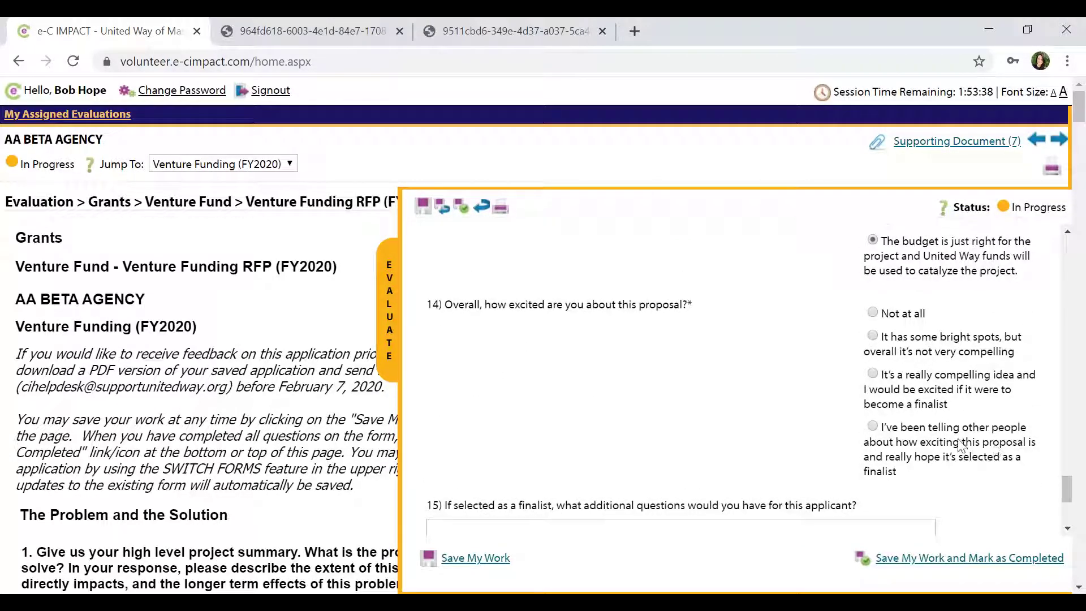
{"action": "left_click", "coordinate": [875, 427]}
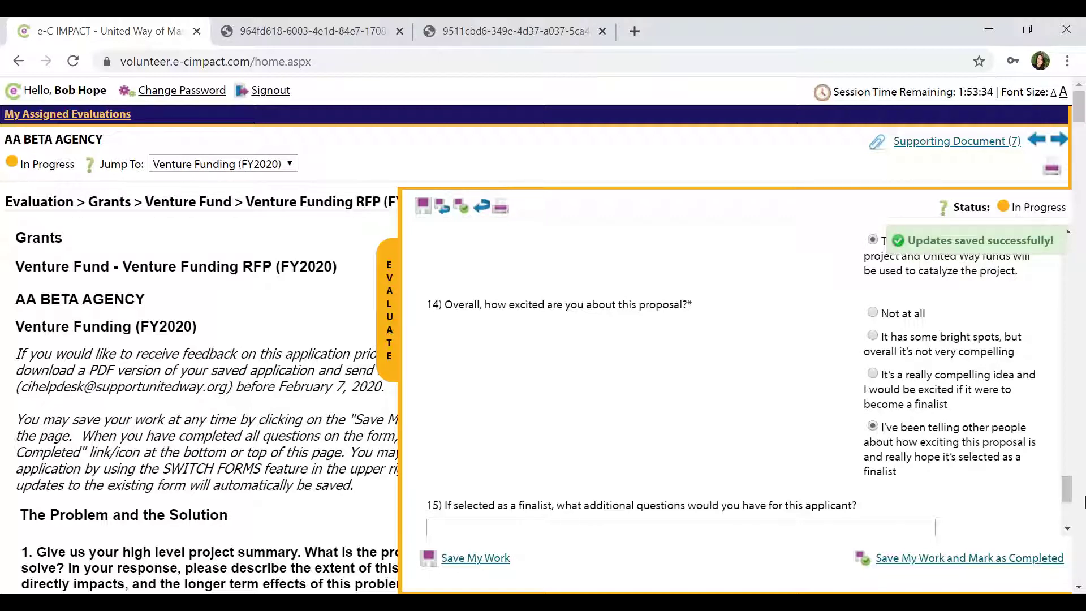
{"action": "left_click_drag", "start_coordinate": [1068, 489], "coordinate": [1071, 511]}
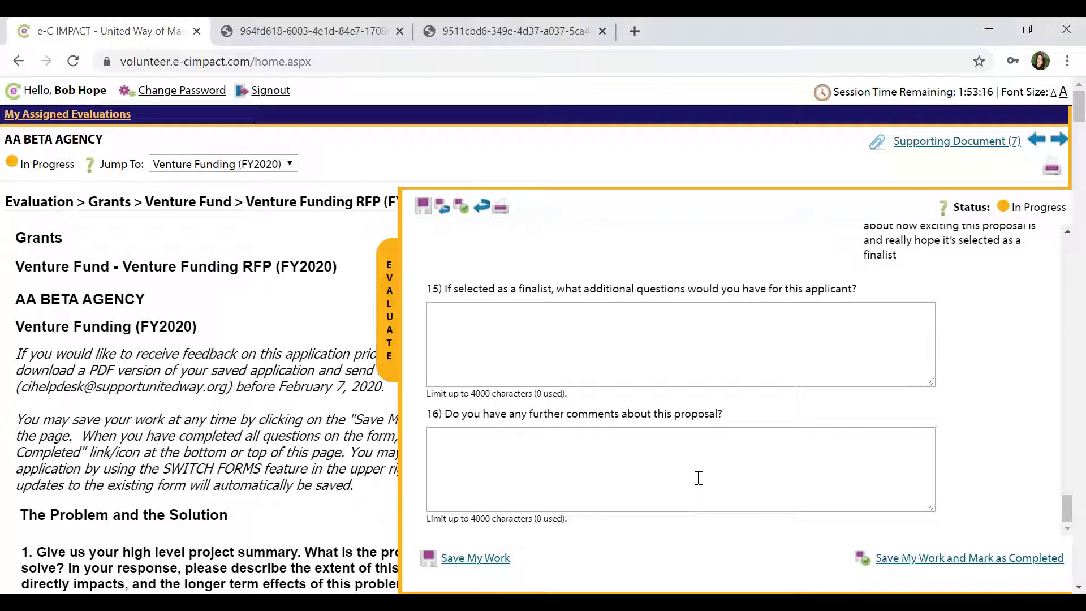
Save and mark the review completed, then check the pre-filled confirmation e-mail field.
{"action": "left_click", "coordinate": [924, 560]}
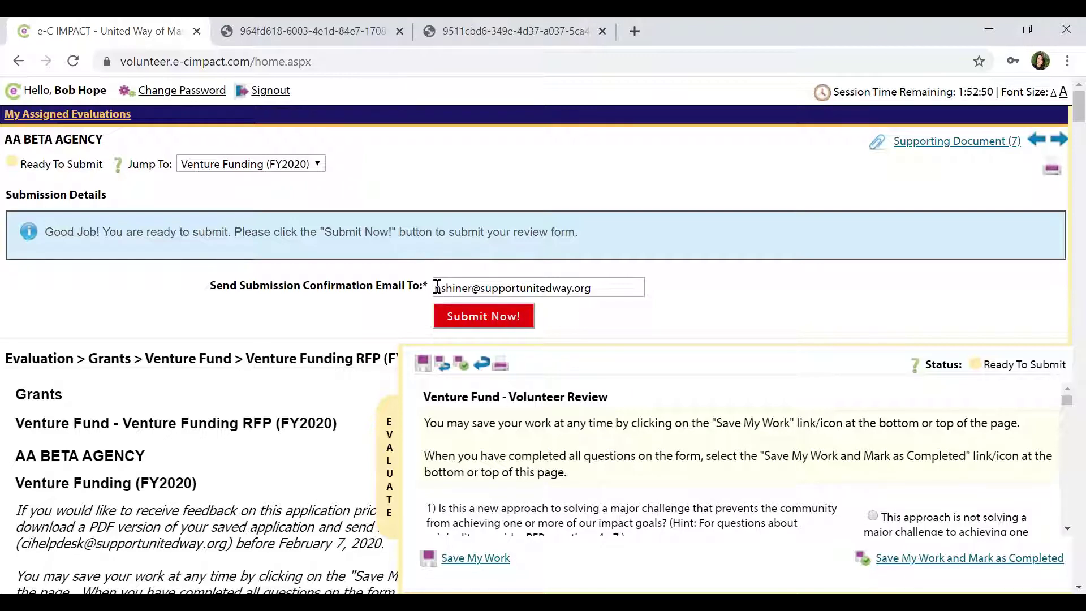
{"action": "left_click_drag", "start_coordinate": [437, 288], "coordinate": [614, 307]}
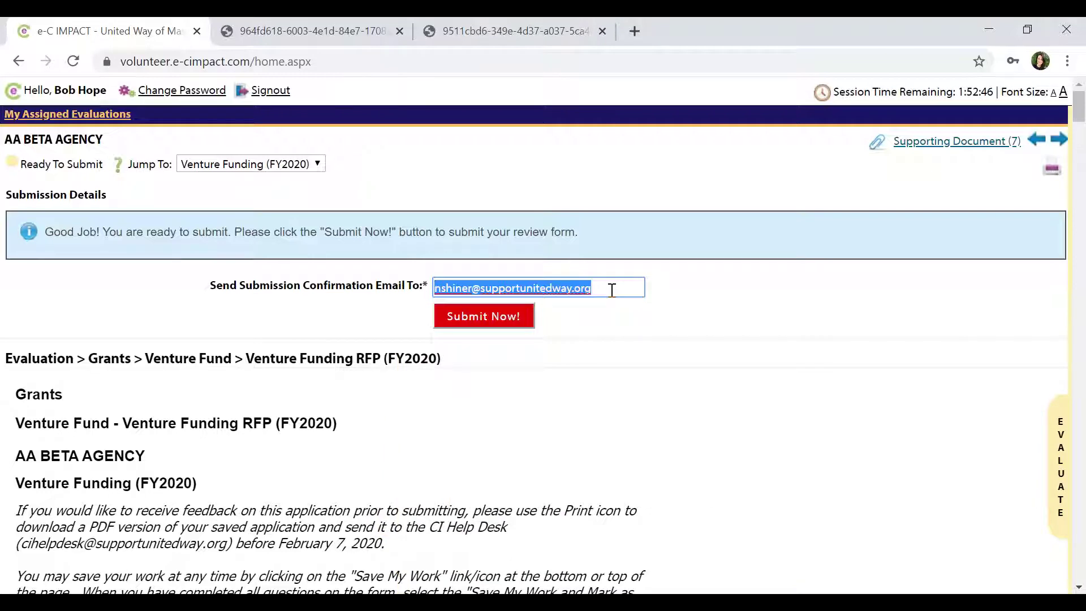
{"action": "left_click", "coordinate": [611, 290]}
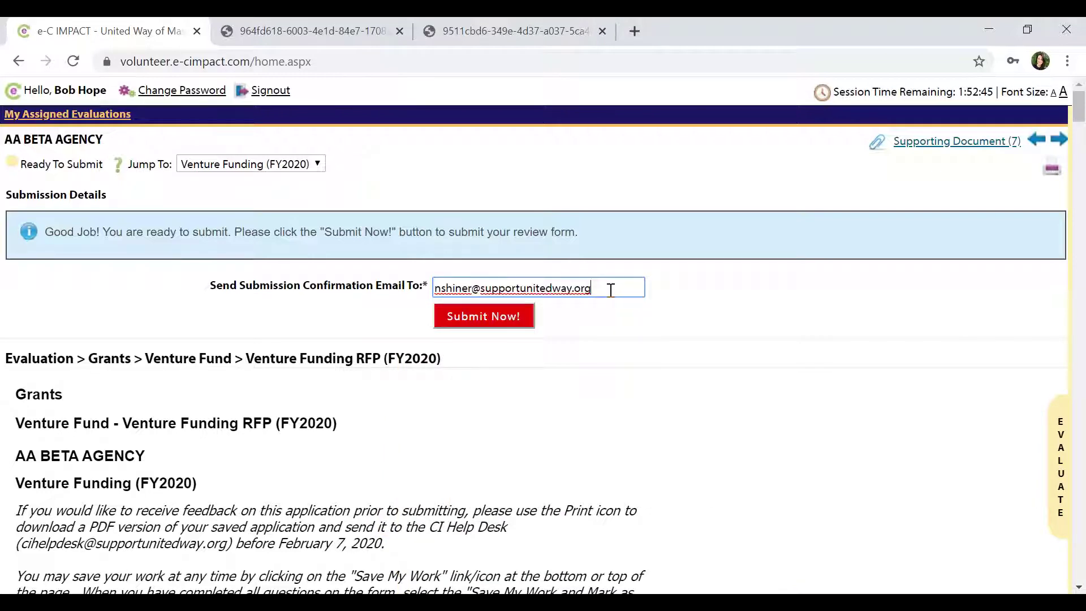
Submit the review with Submit Now!, then expand the EVALUATE panel to scroll the submitted answers.
{"action": "left_click", "coordinate": [480, 320]}
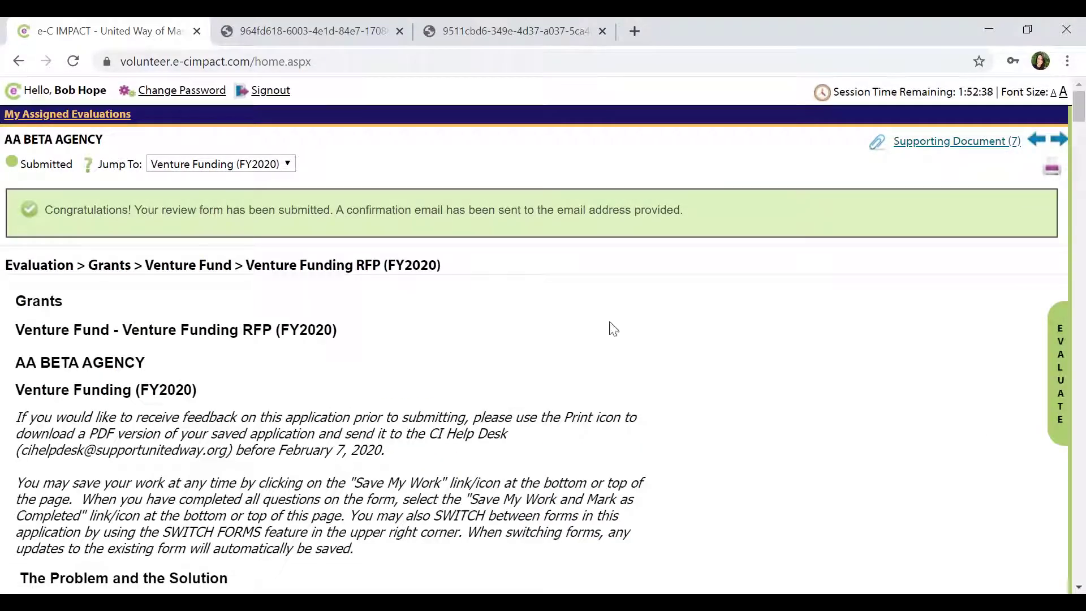
{"action": "left_click", "coordinate": [1053, 379]}
{"action": "left_click_drag", "start_coordinate": [1068, 342], "coordinate": [1060, 312]}
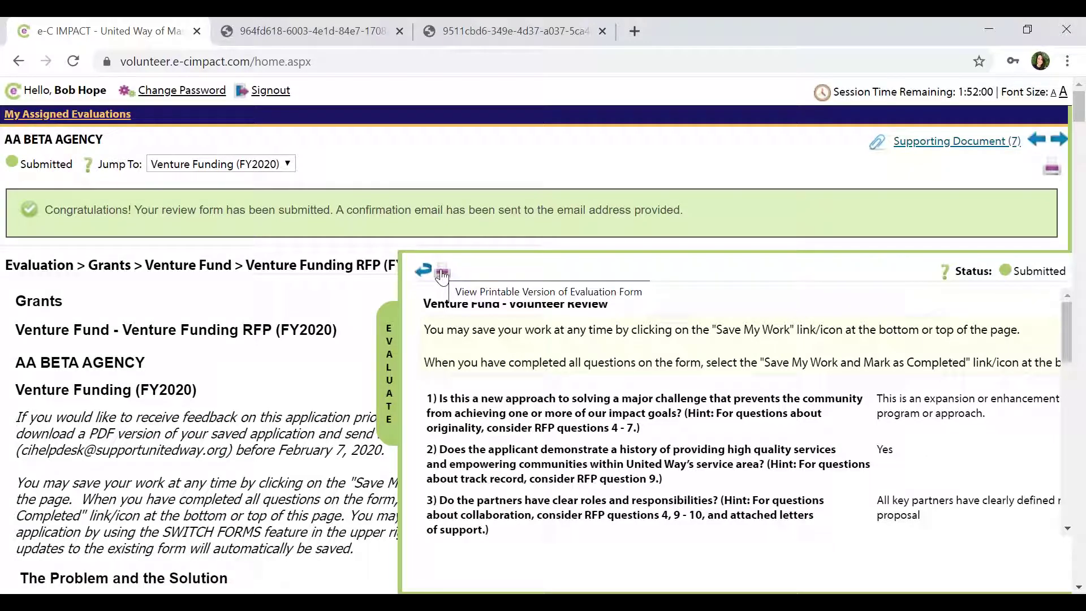
Collapse the EVALUATE review answers panel on the application page.
{"action": "left_click", "coordinate": [390, 352]}
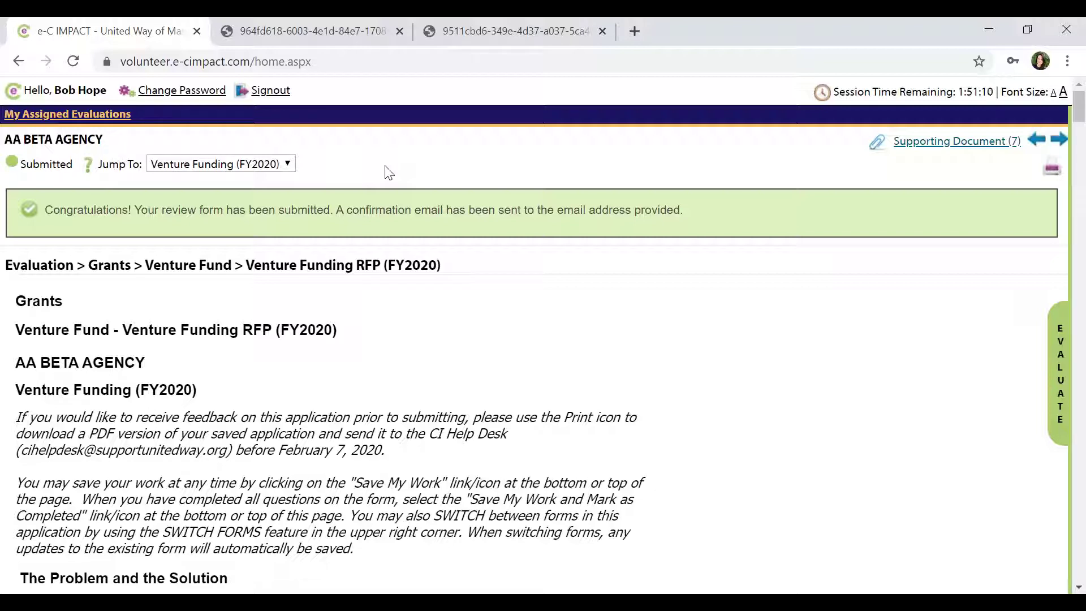
Go to My Assigned Evaluations and scroll the table to confirm AA BETA AGENCY shows Submitted.
{"action": "left_click", "coordinate": [117, 120]}
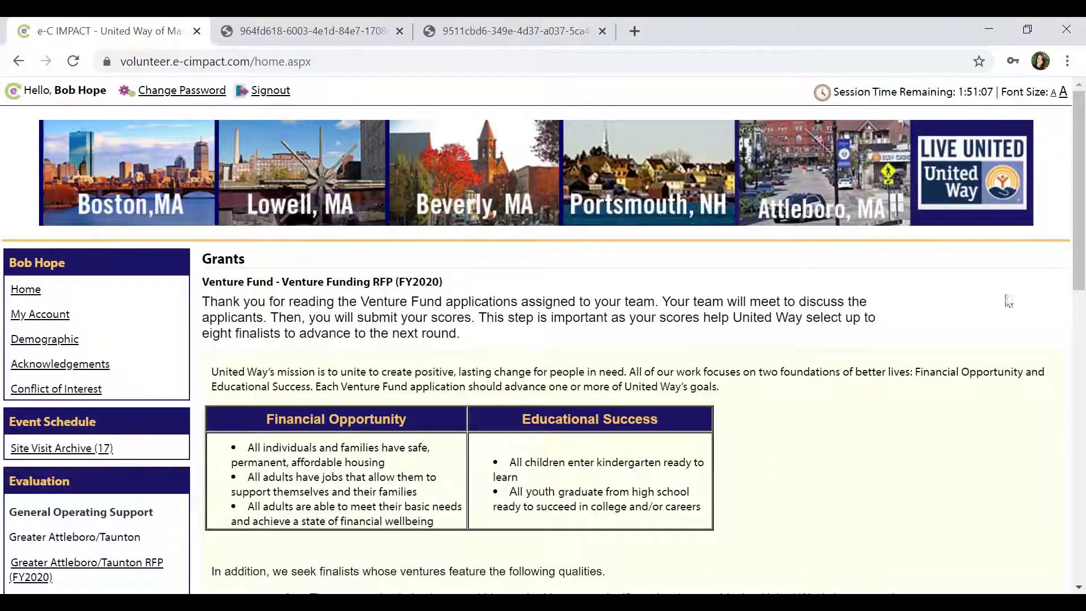
{"action": "left_click_drag", "start_coordinate": [1076, 283], "coordinate": [1052, 526]}
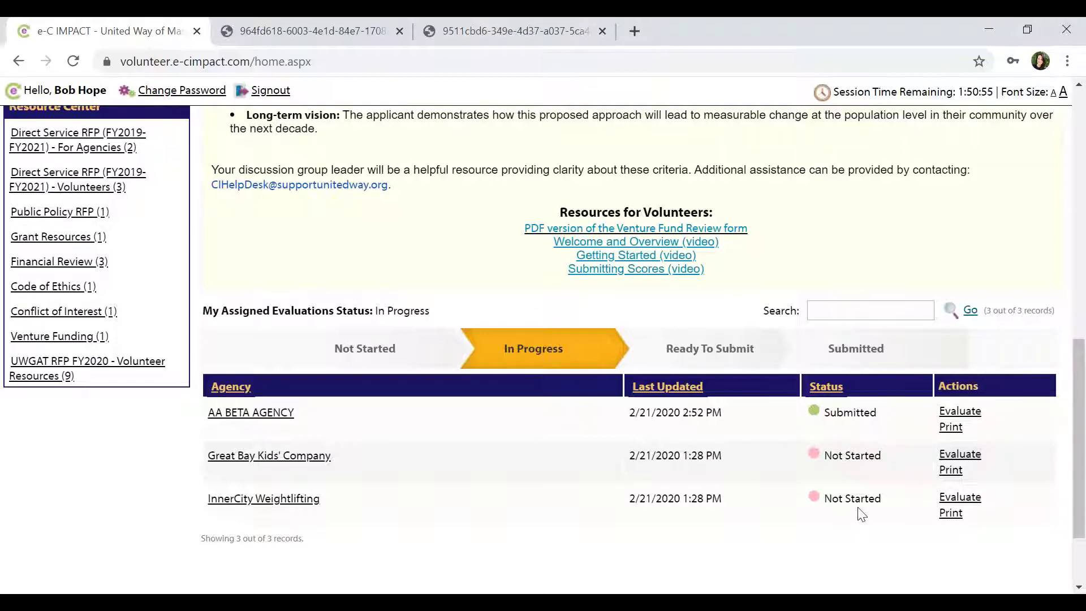
{"action": "left_click_drag", "start_coordinate": [1078, 464], "coordinate": [1082, 199]}
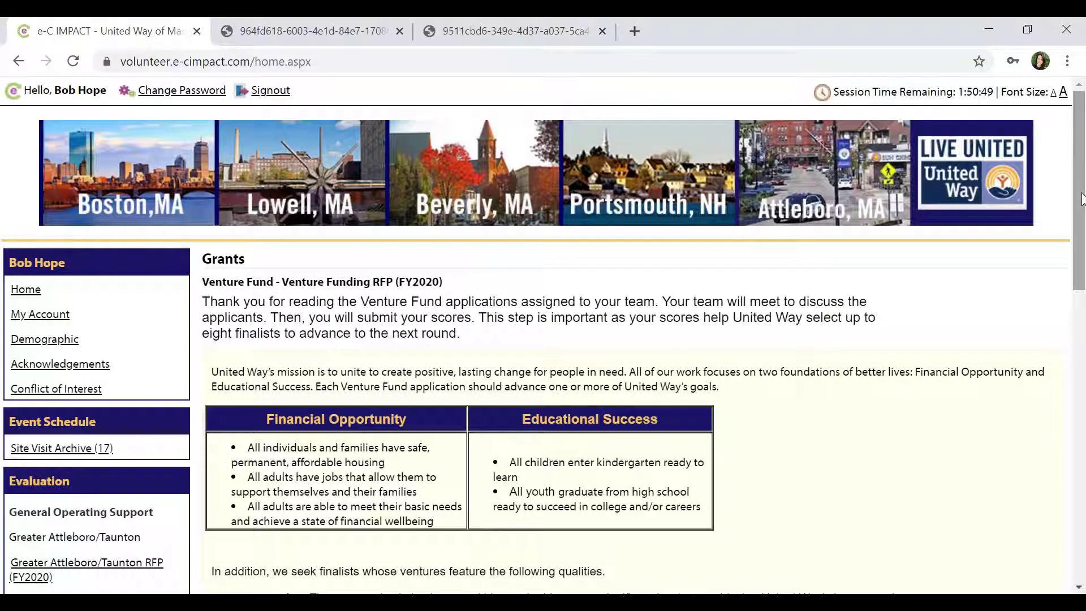